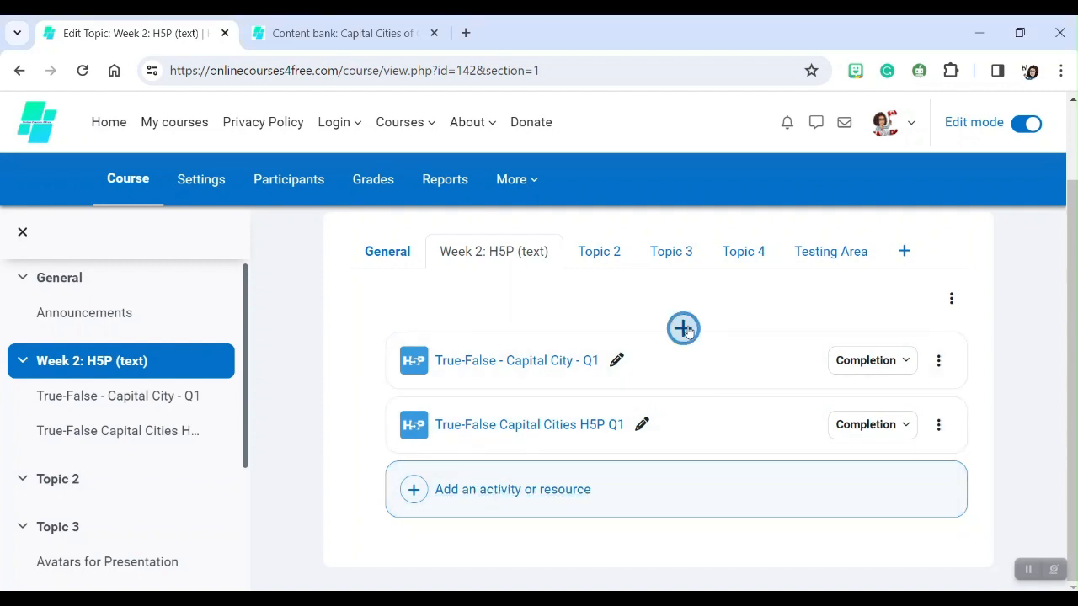
# Add a new H5P activity to the Week 2: H5P (text) section and name it "Fill in the blanks - Alphabet Q01".
pyautogui.click(688, 333)
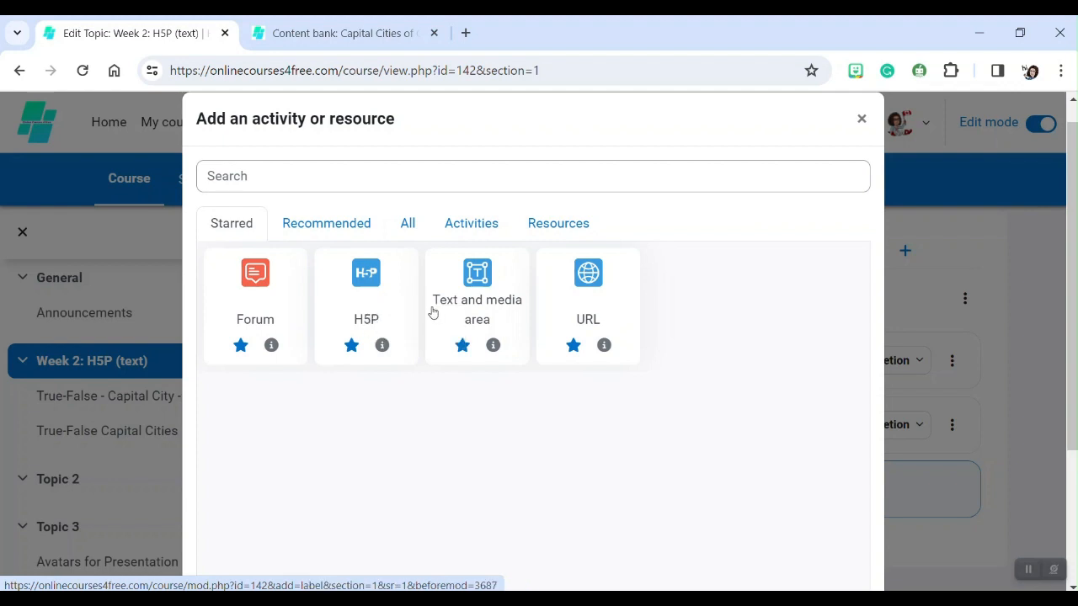
pyautogui.click(367, 298)
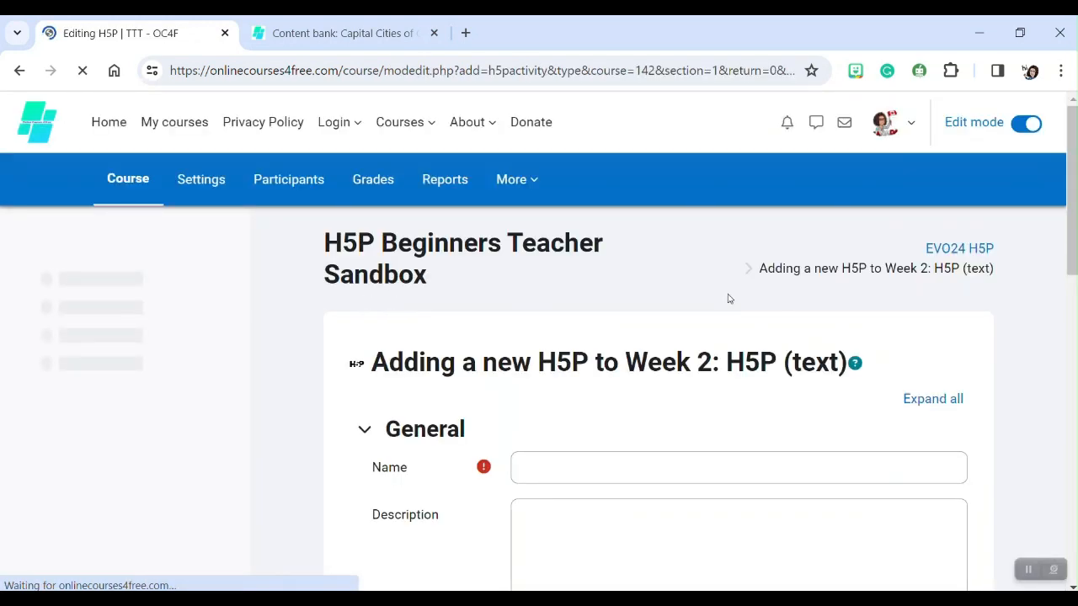
pyautogui.scroll(-2, 741, 296)
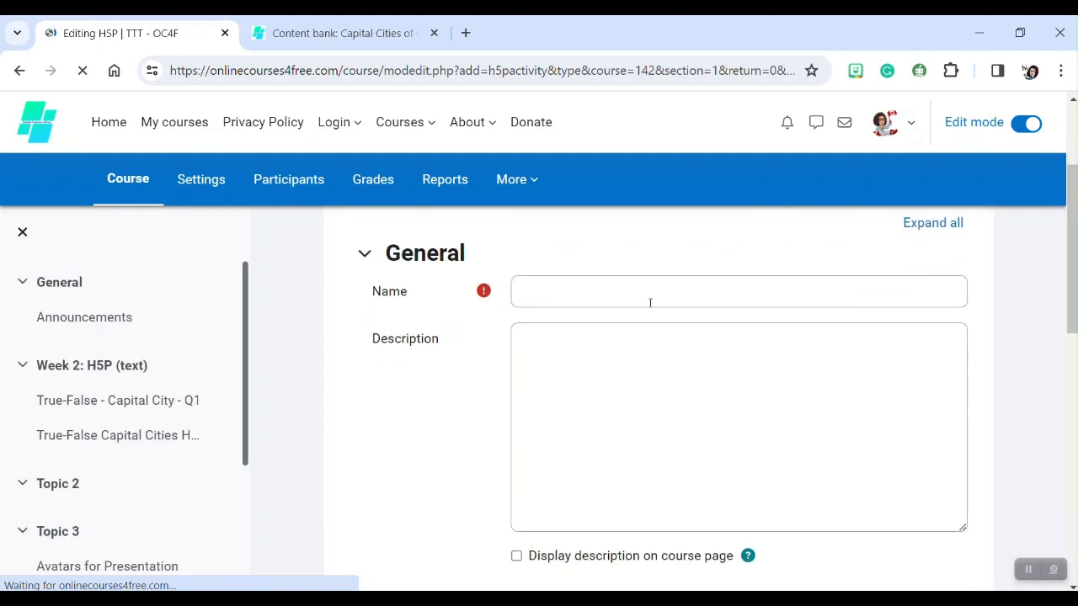
pyautogui.click(547, 292)
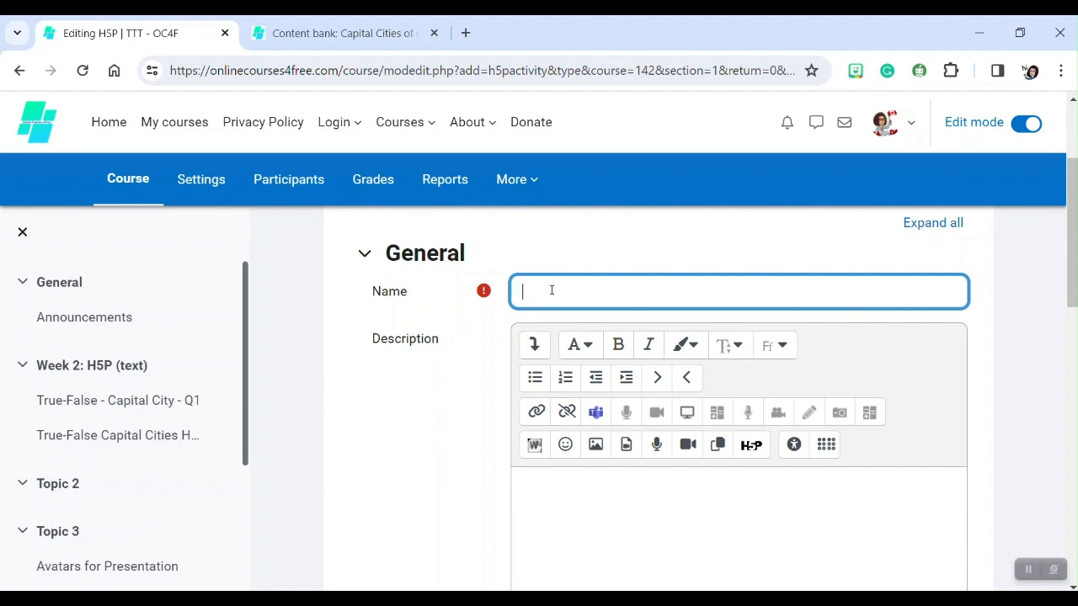
pyautogui.write('Fill in the blanks -')
pyautogui.click(662, 295)
pyautogui.write('Alphabet ')
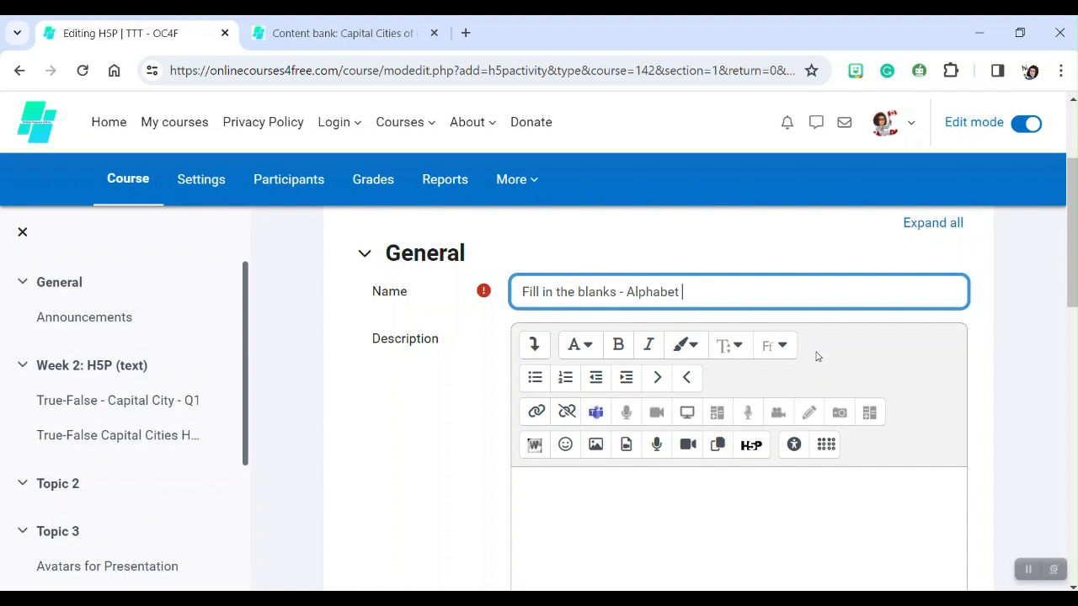
pyautogui.write('Q01')
# Open the content bank in a new window to create the H5P content.
pyautogui.scroll(-3, 452, 271)
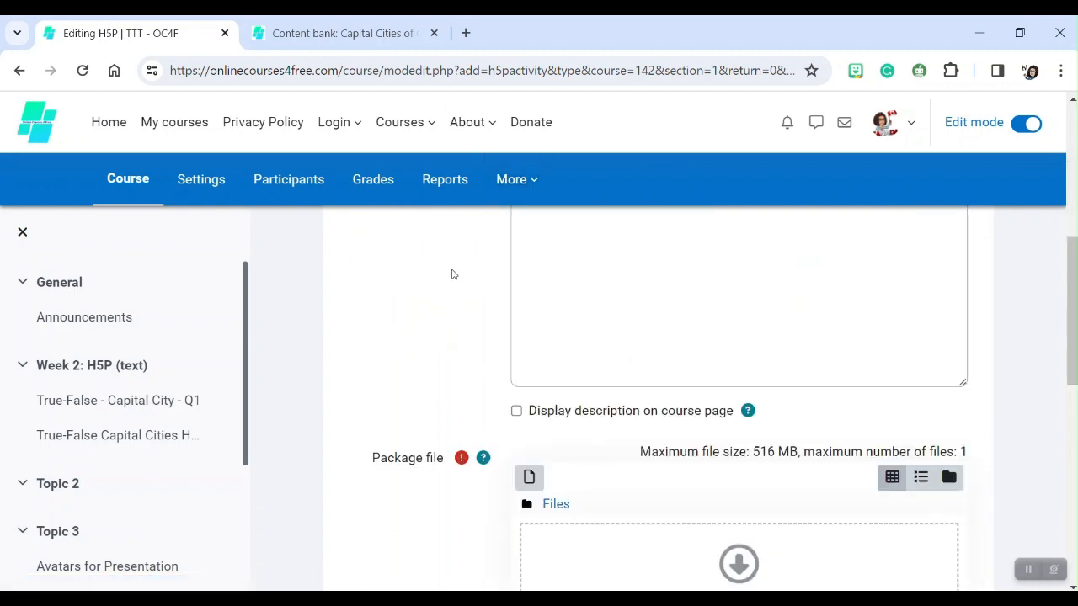
pyautogui.scroll(-3, 451, 275)
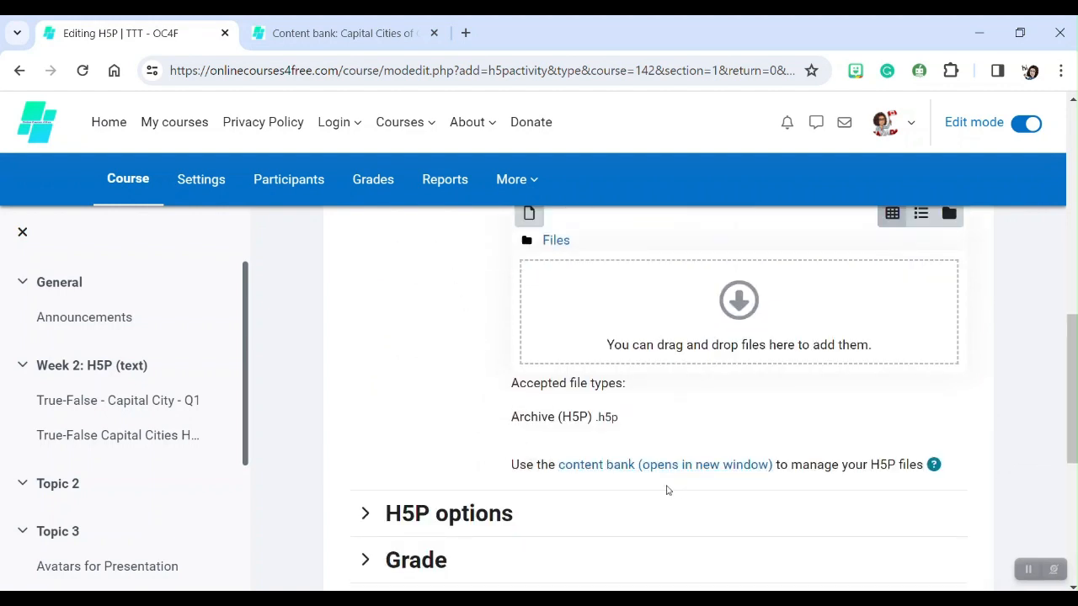
pyautogui.click(664, 466)
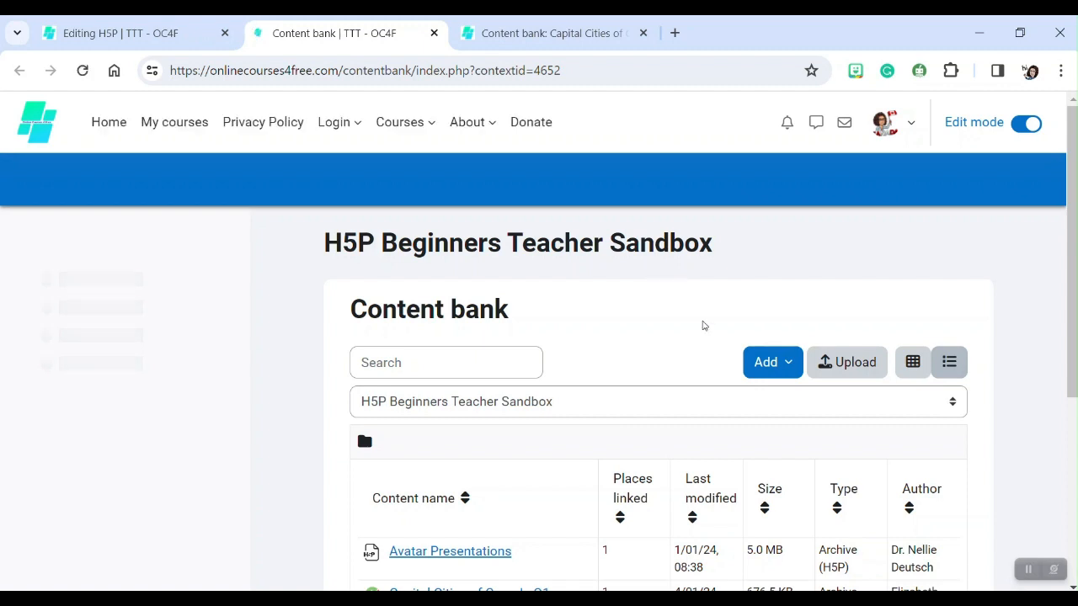
# Add a new Fill in the Blanks content item to the content bank.
pyautogui.scroll(-2, 811, 236)
pyautogui.scroll(1, 767, 280)
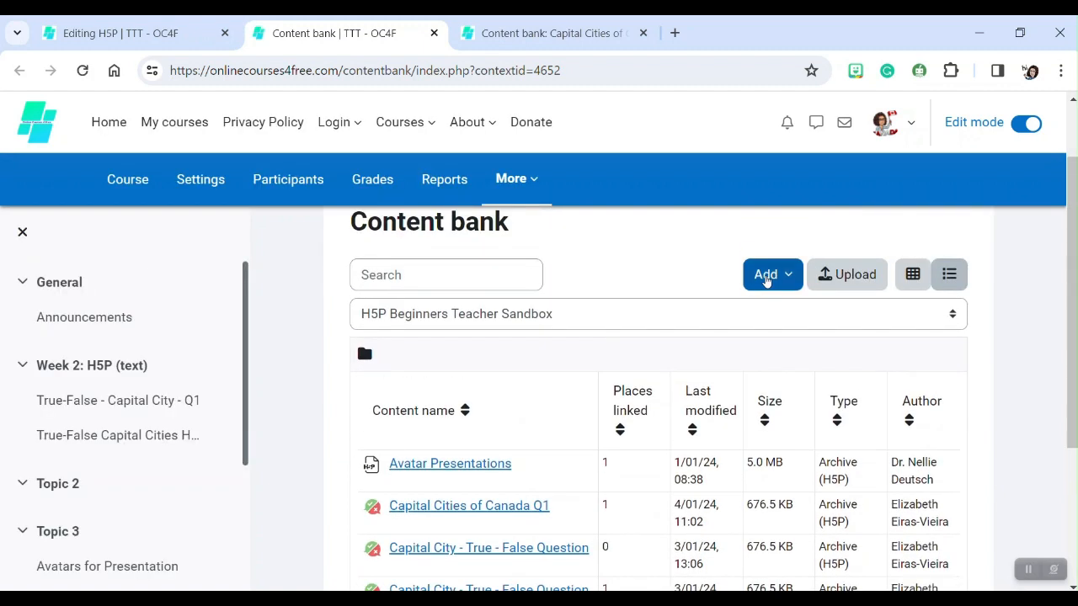
pyautogui.click(767, 281)
pyautogui.scroll(-1, 691, 362)
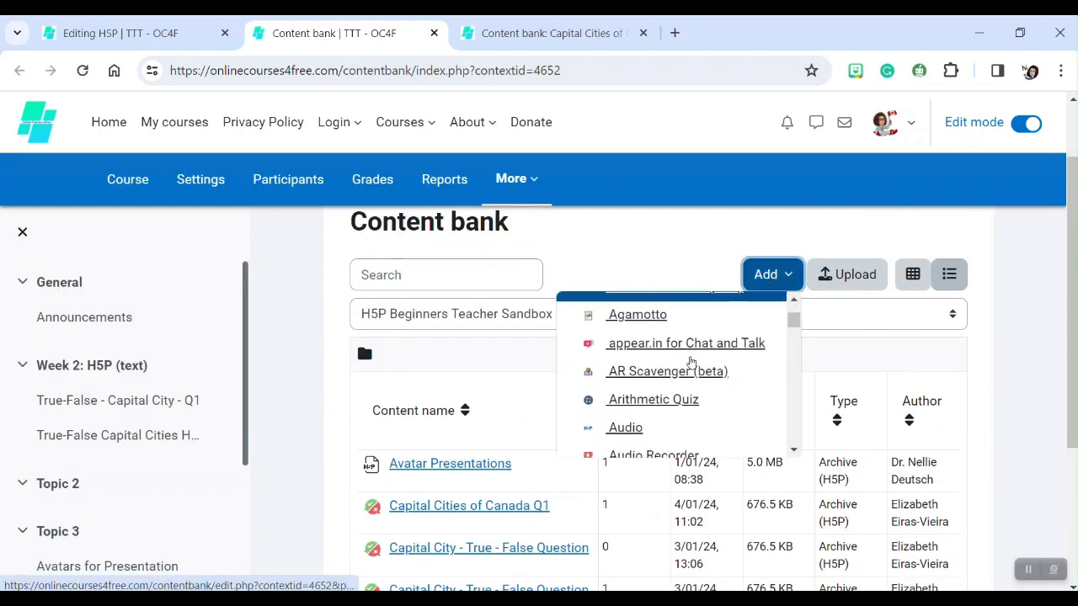
pyautogui.scroll(-3, 690, 362)
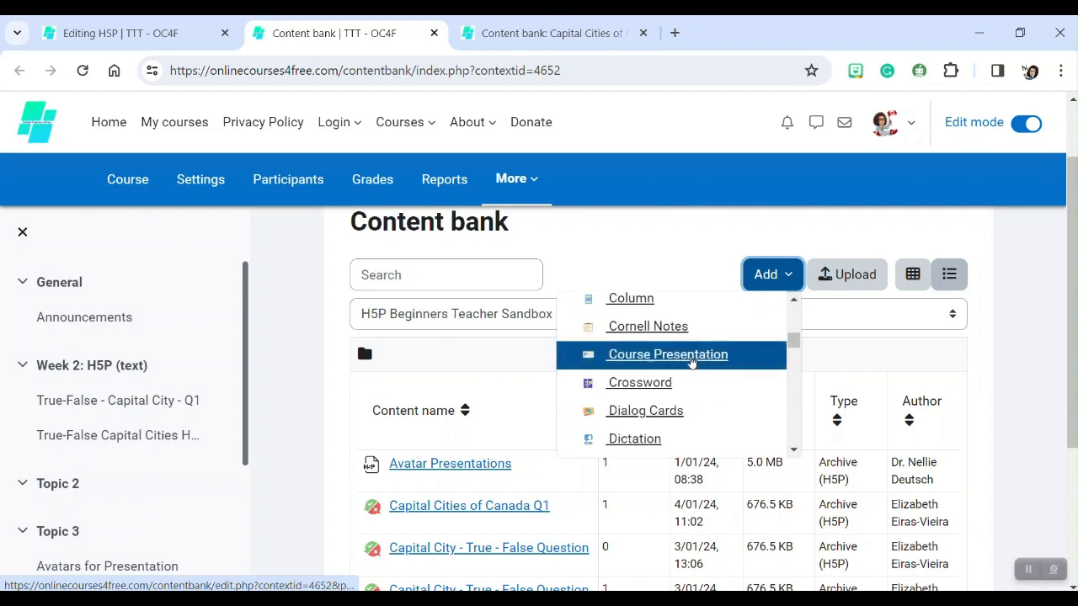
pyautogui.scroll(-2, 690, 362)
pyautogui.scroll(-3, 690, 362)
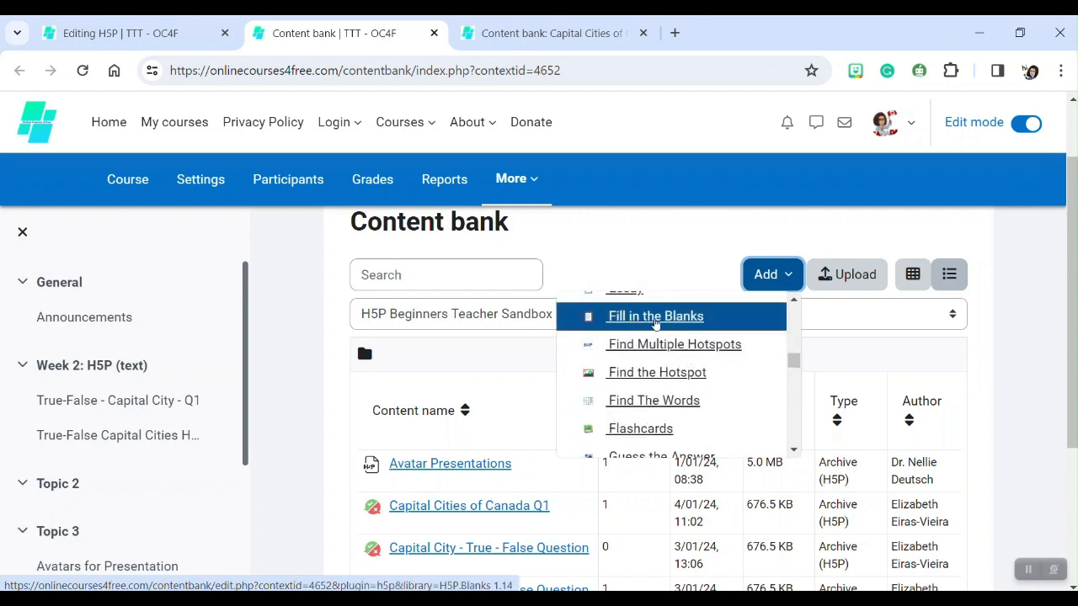
pyautogui.click(656, 320)
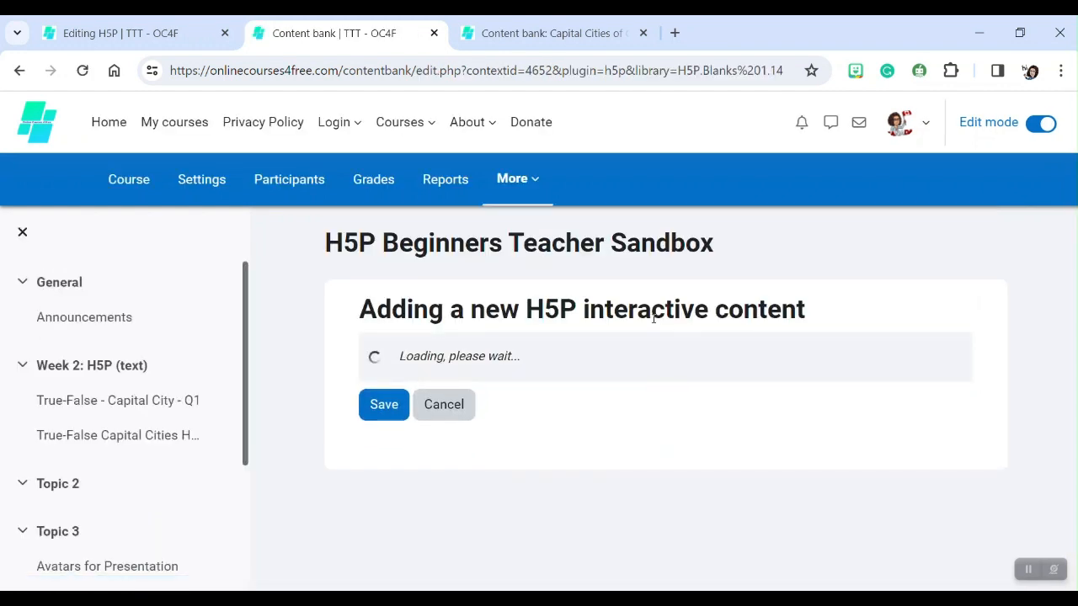
# Set the content title to "Fill in the Blanks - Missing Letters - Q01".
pyautogui.scroll(-1, 499, 319)
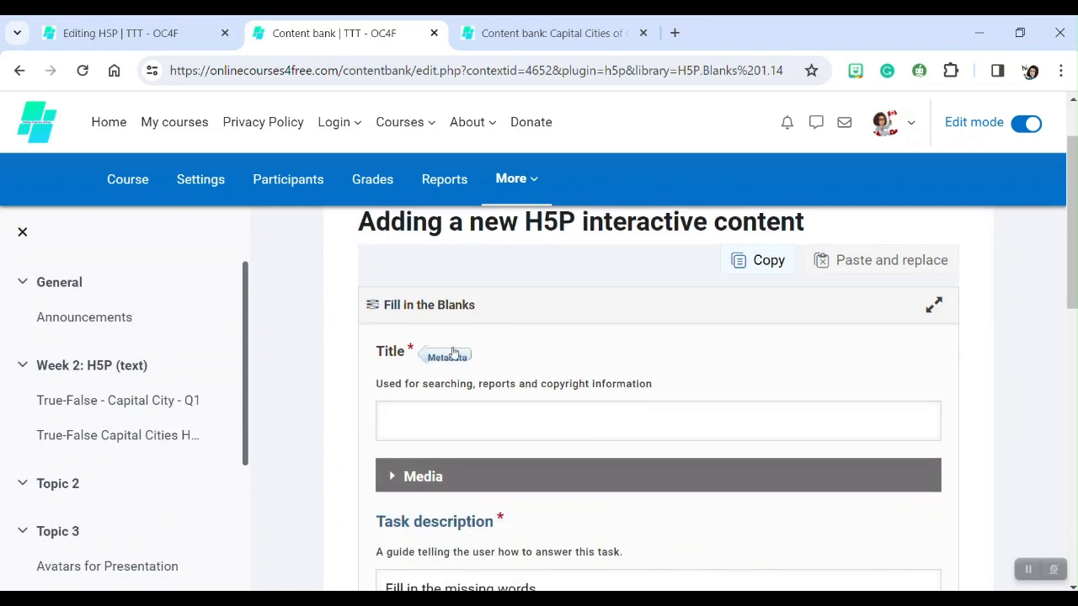
pyautogui.scroll(-2, 679, 334)
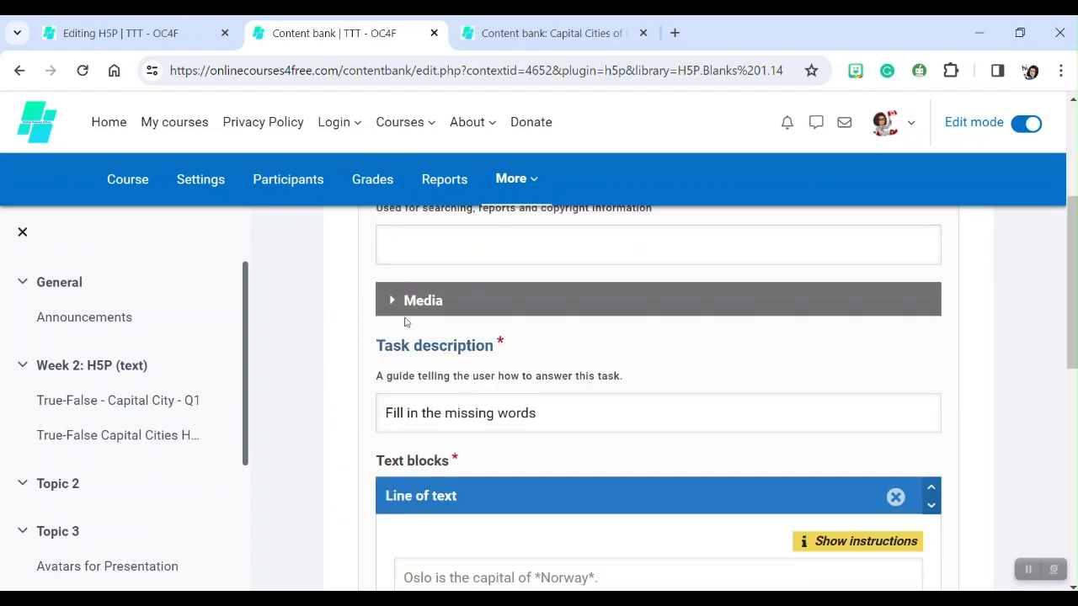
pyautogui.click(399, 260)
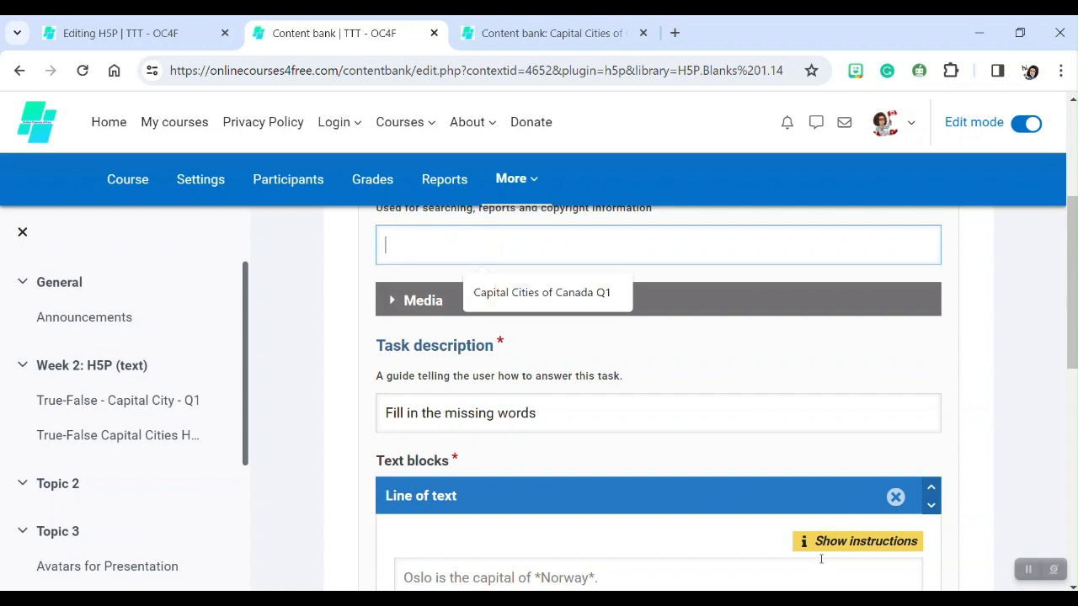
pyautogui.write('Fi')
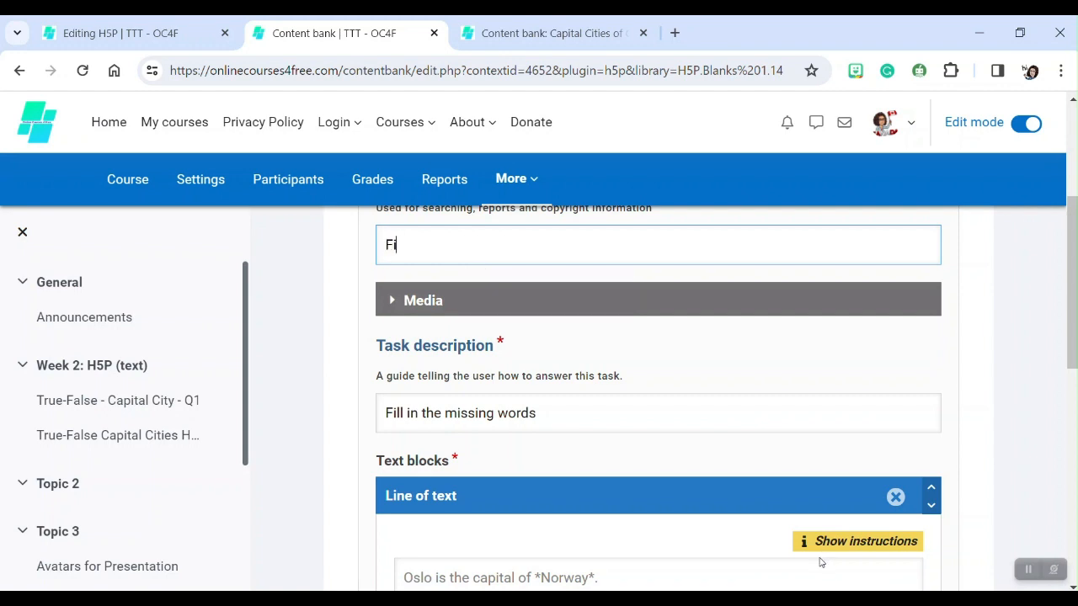
pyautogui.write('ll in the Blanks')
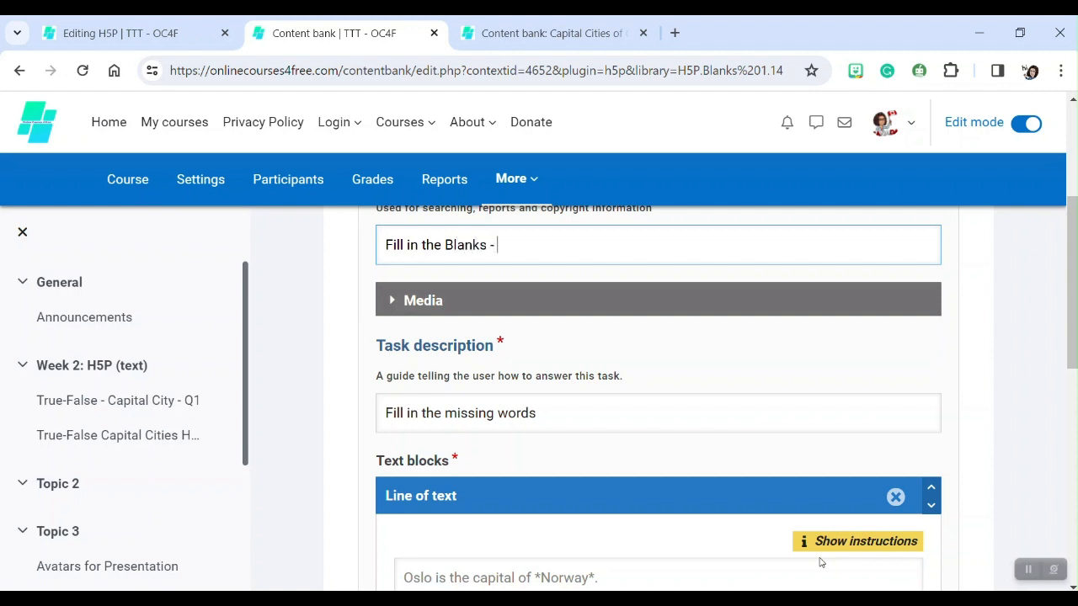
pyautogui.write(' - Al')
pyautogui.press('BackSpace')
pyautogui.press('BackSpace')
pyautogui.write('Missing Letters')
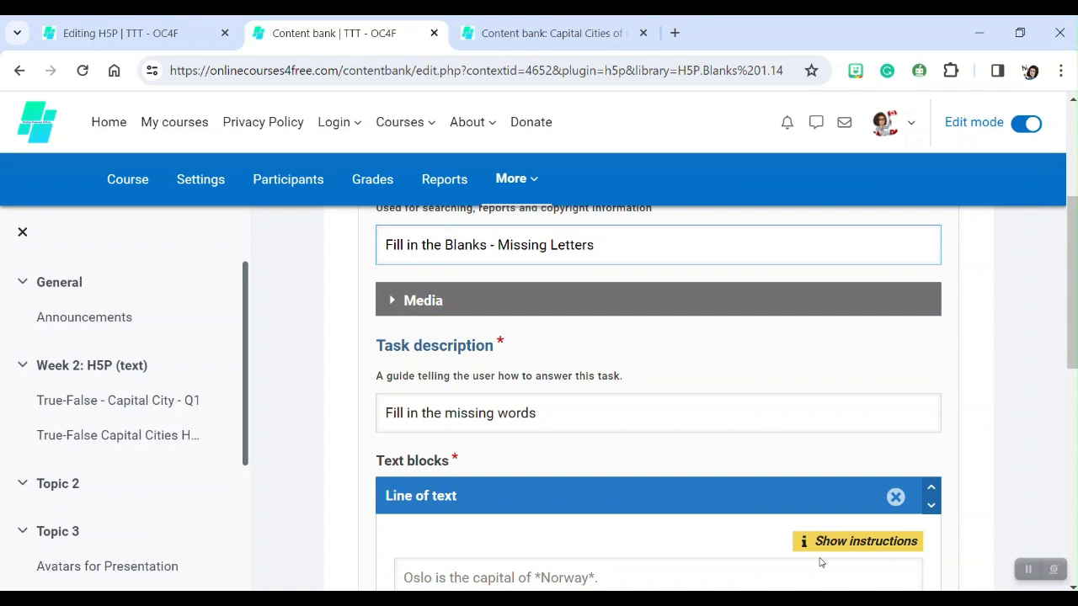
pyautogui.write(' - Q01')
# Change the task description to "Fill in the missing letters.".
pyautogui.scroll(-1, 532, 332)
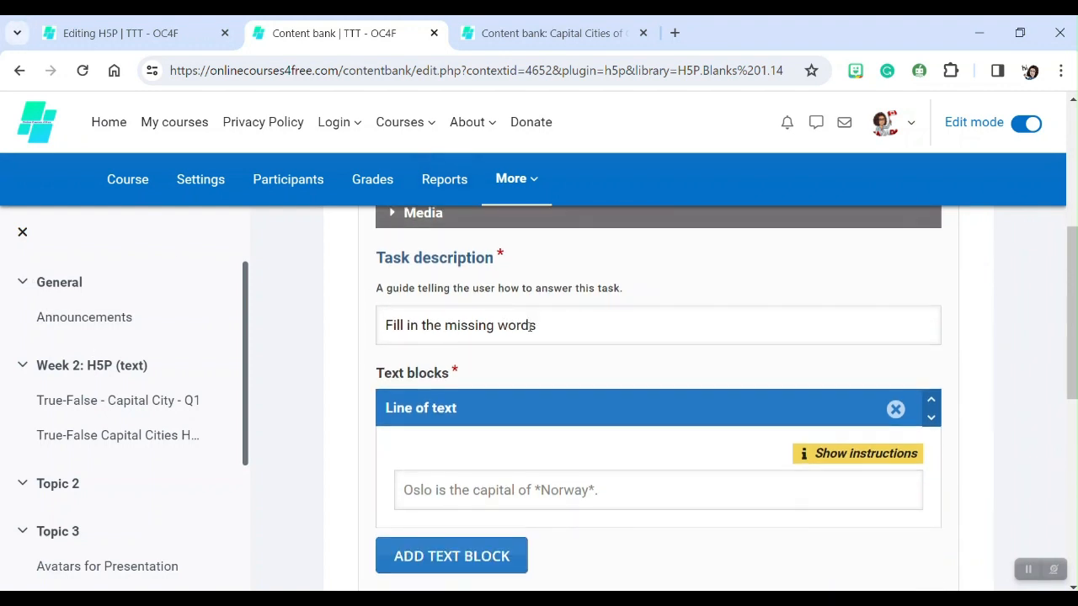
pyautogui.click(500, 325)
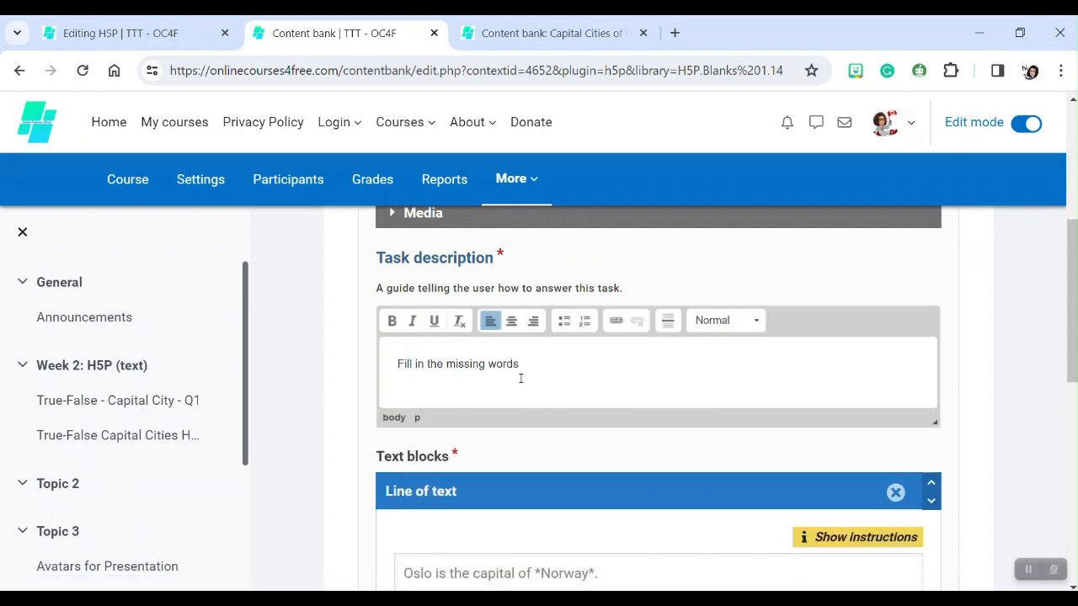
pyautogui.moveTo(520, 363); pyautogui.dragTo(487, 364)
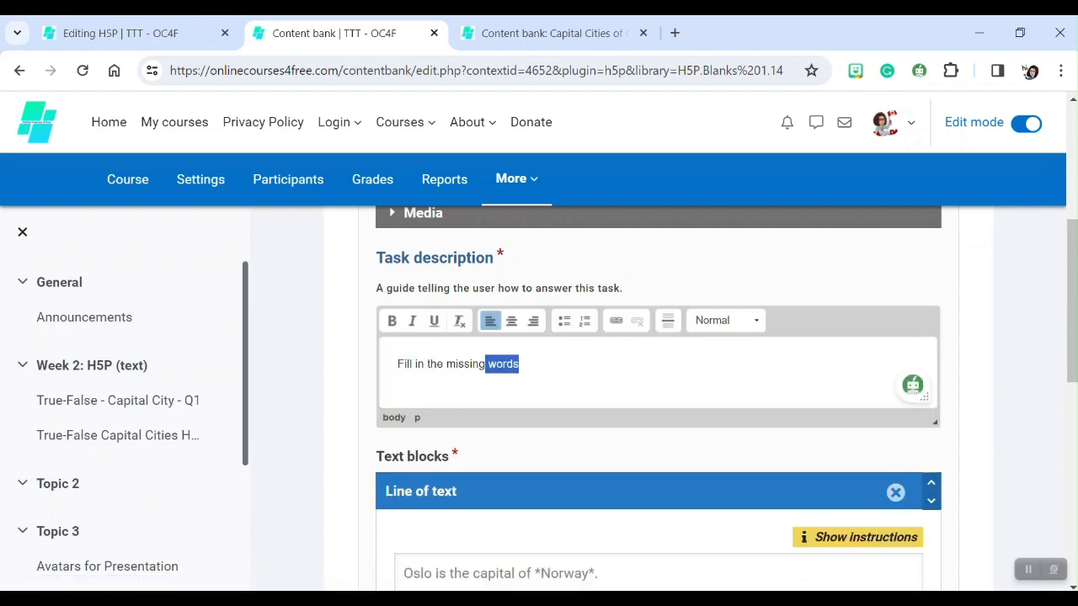
pyautogui.press('BackSpace')
pyautogui.write('letter')
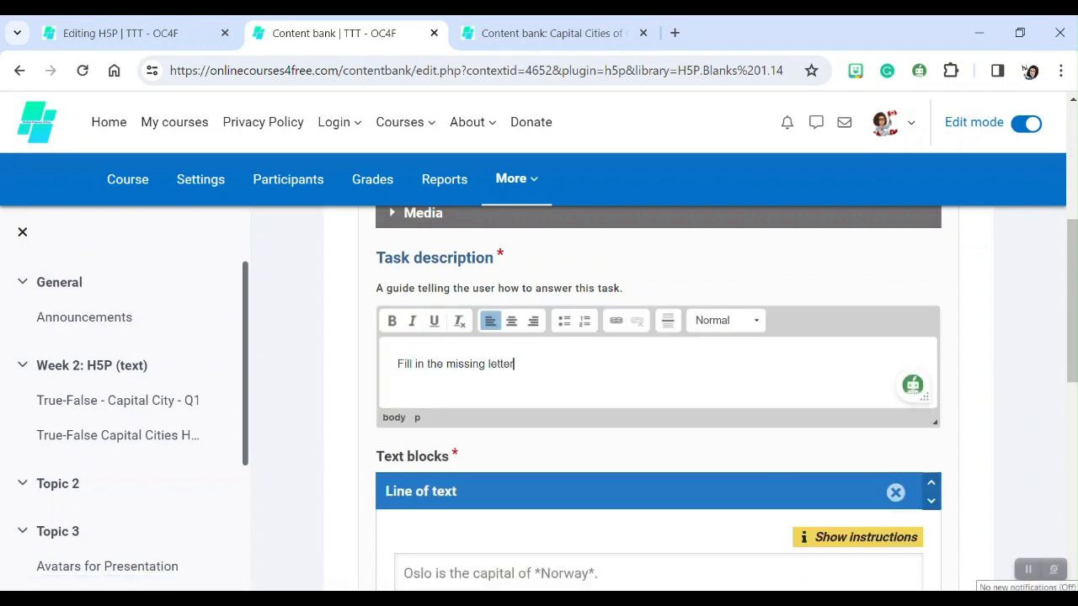
pyautogui.write('s.')
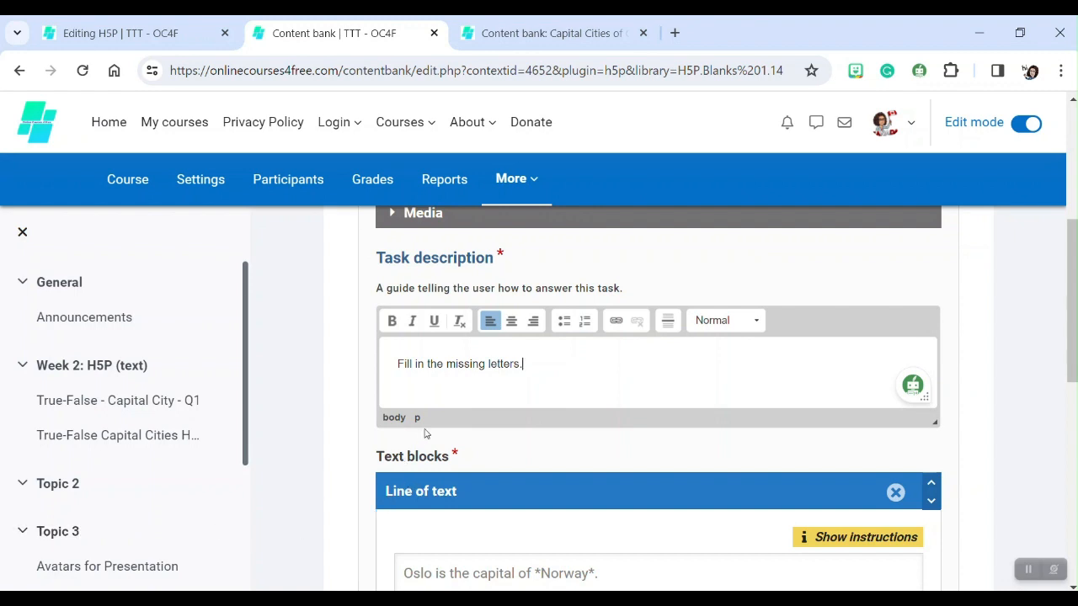
pyautogui.click(469, 399)
# Enter the alphabet A to Z in the text block, wrapping C, E, H, i, L, O, R, U, X and Z in asterisks as blanks.
pyautogui.scroll(-2, 524, 385)
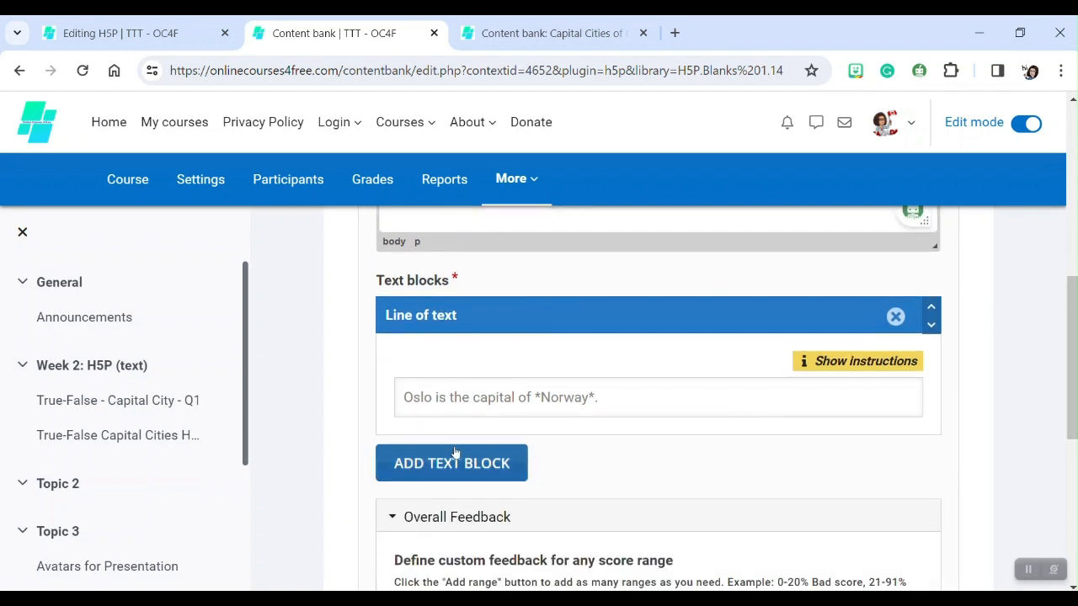
pyautogui.scroll(2, 431, 335)
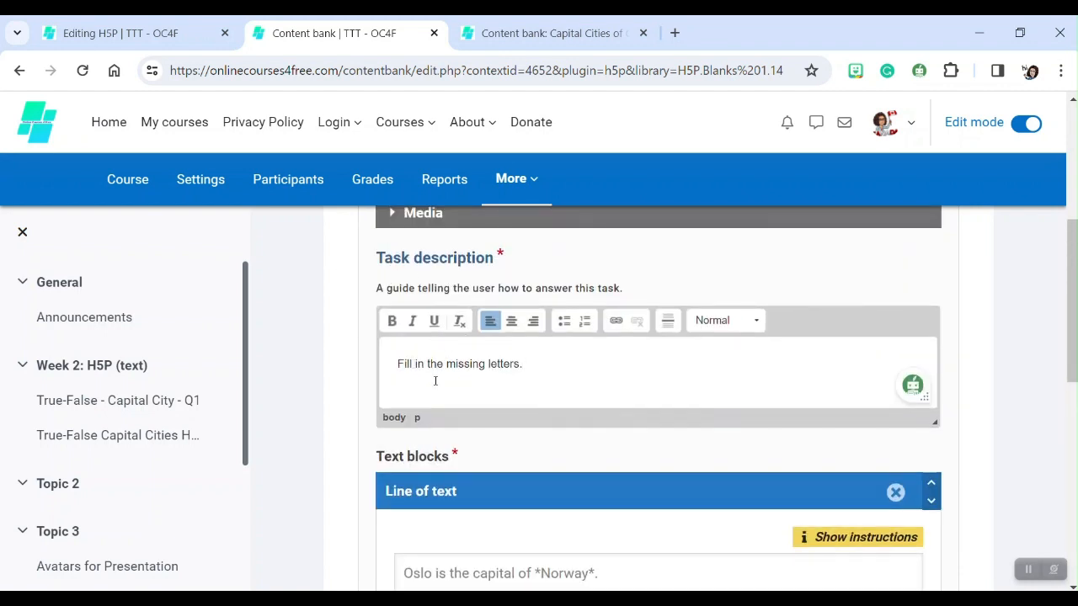
pyautogui.scroll(-2, 575, 381)
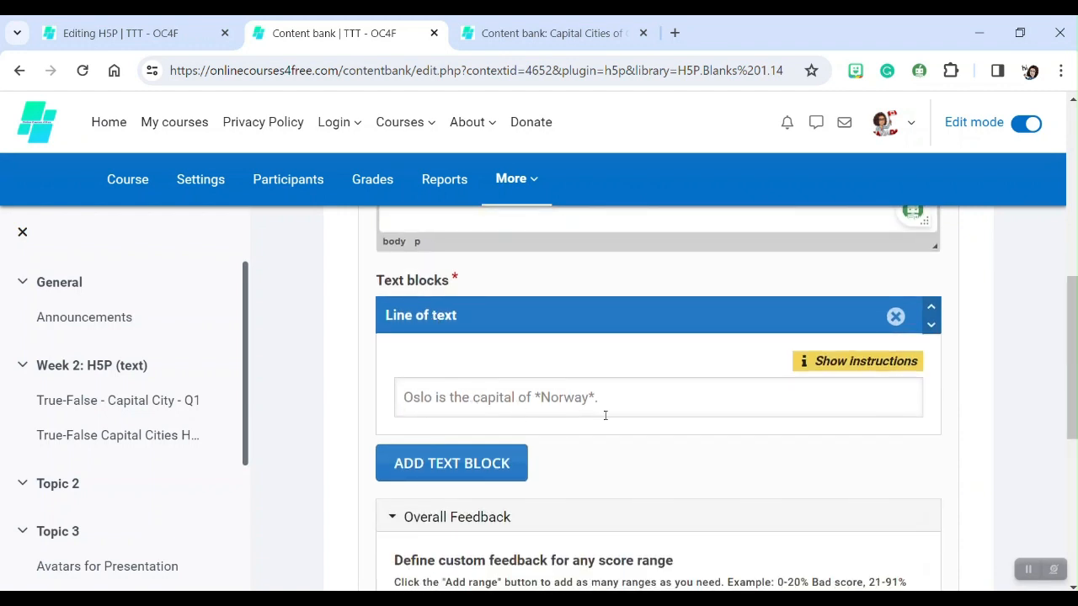
pyautogui.scroll(-1, 556, 400)
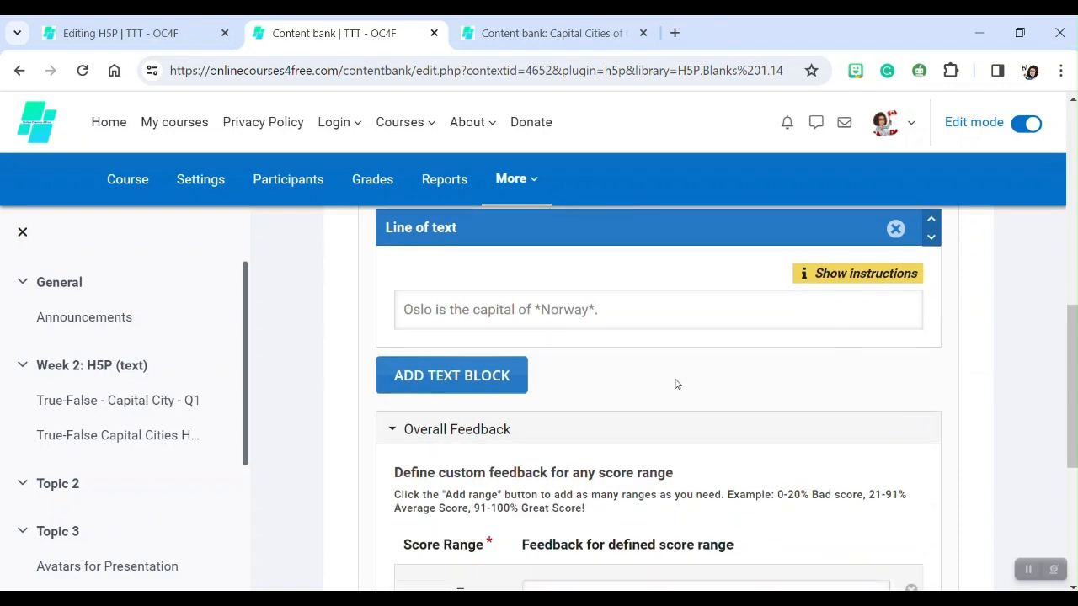
pyautogui.click(542, 315)
pyautogui.scroll(2, 550, 326)
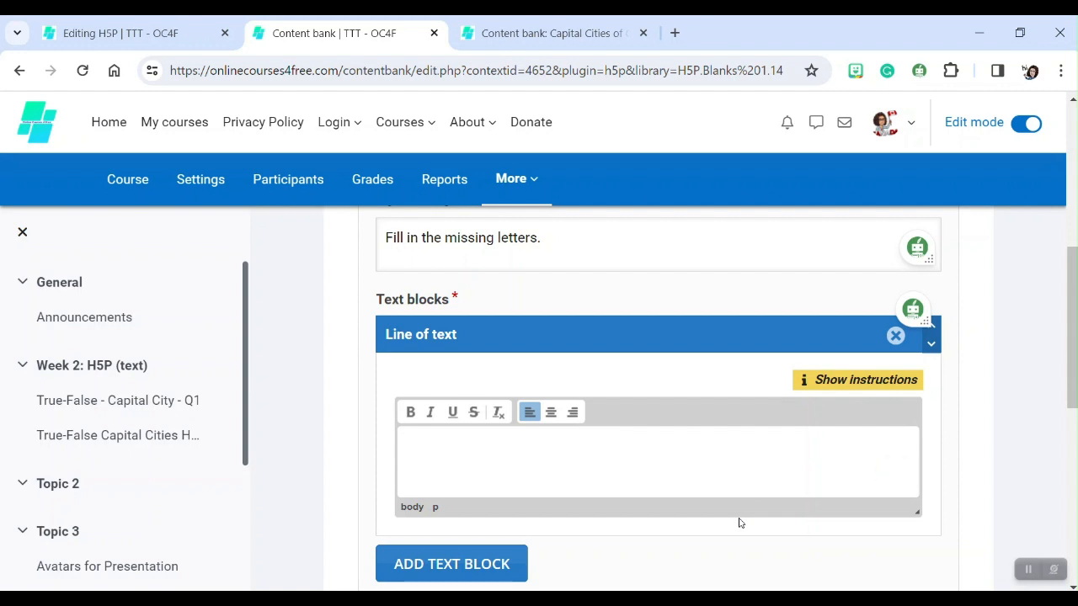
pyautogui.write('a')
pyautogui.press('BackSpace')
pyautogui.write('A')
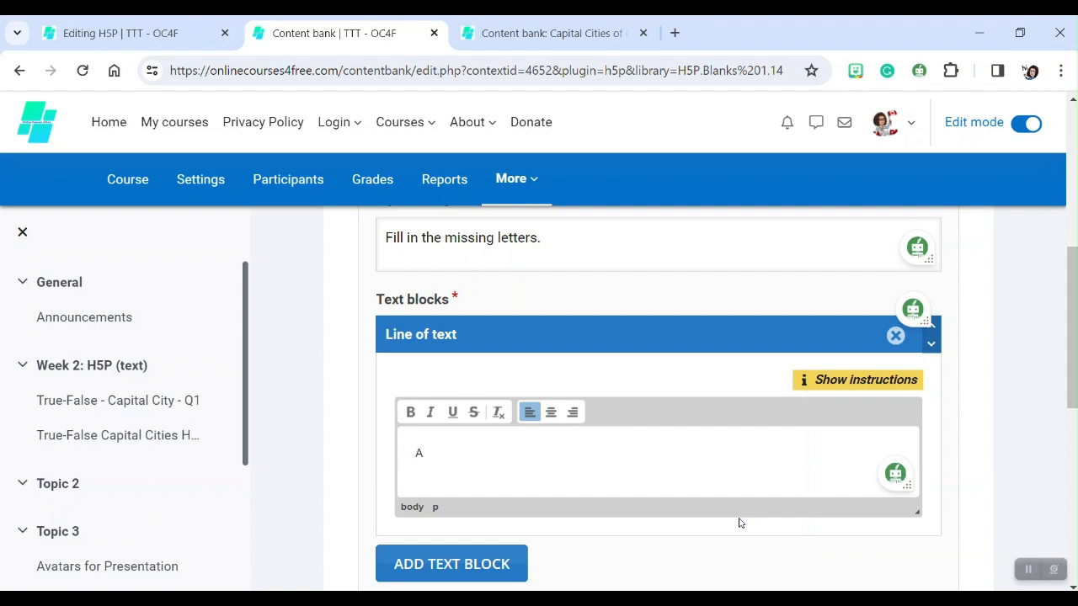
pyautogui.write(' B *C* D *E* F G *H* *')
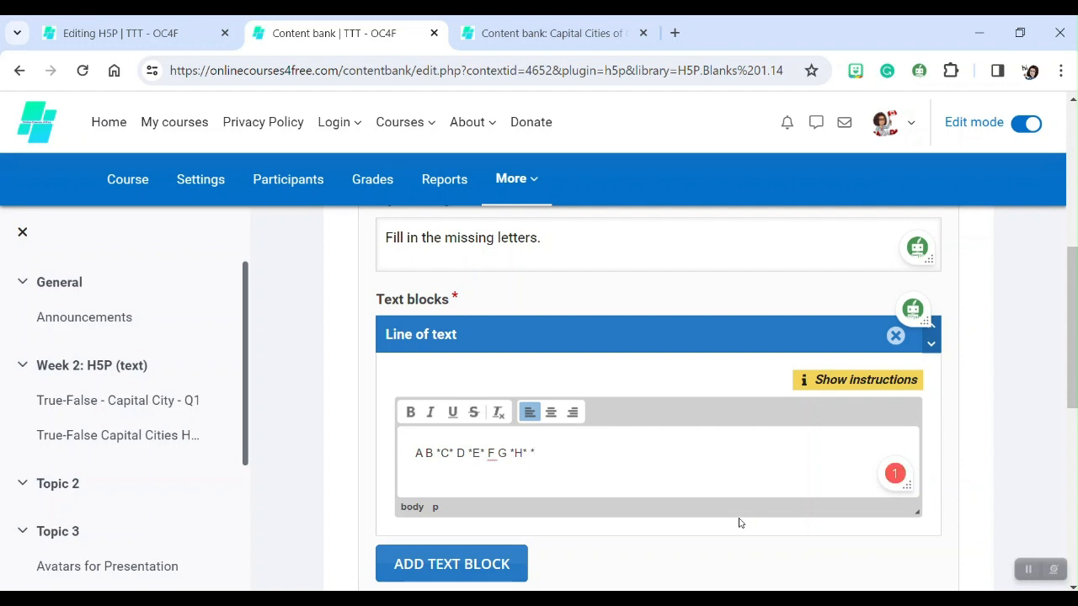
pyautogui.write('i* J K *L*')
pyautogui.press('BackSpace')
pyautogui.write('* m')
pyautogui.press('BackSpace')
pyautogui.write('M ')
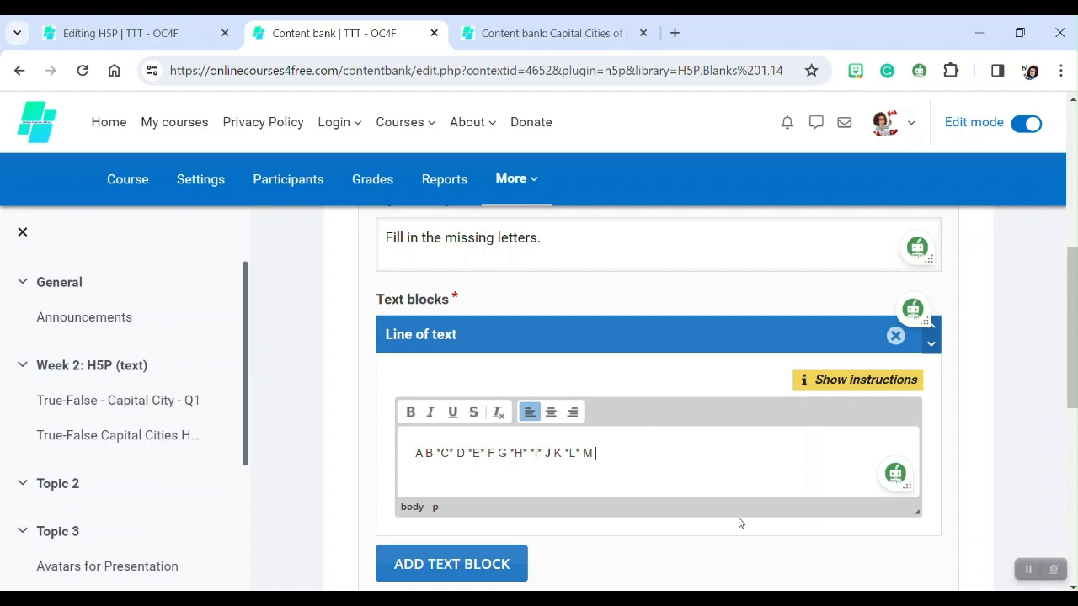
pyautogui.write('N *O*')
pyautogui.write('P Q *R* S T *Y')
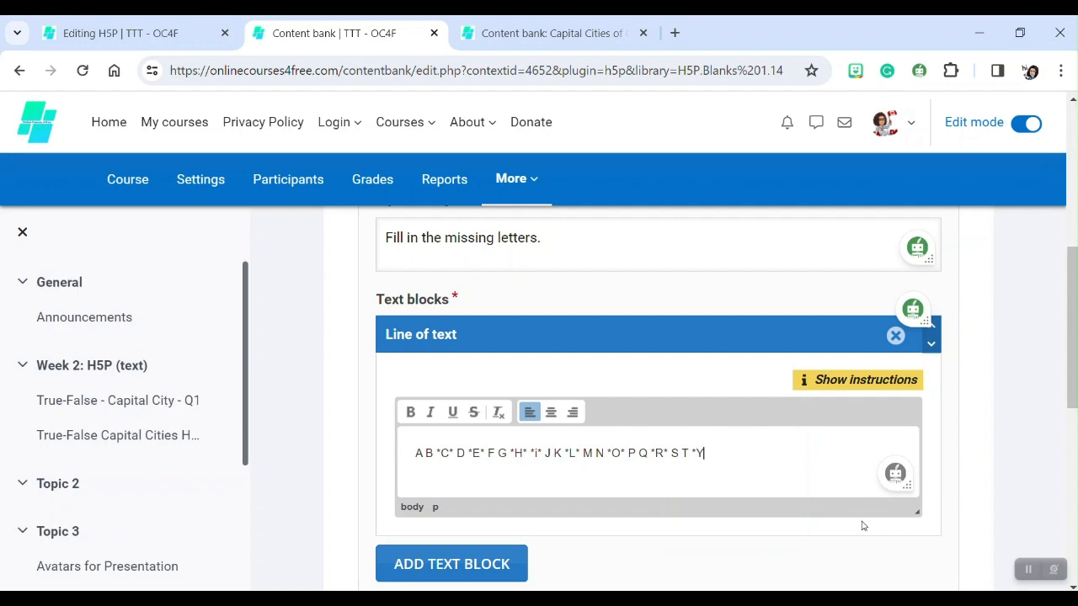
pyautogui.press('BackSpace')
pyautogui.write('U* V')
pyautogui.write('W *X* y')
pyautogui.press('BackSpace')
pyautogui.write('Y *Z*')
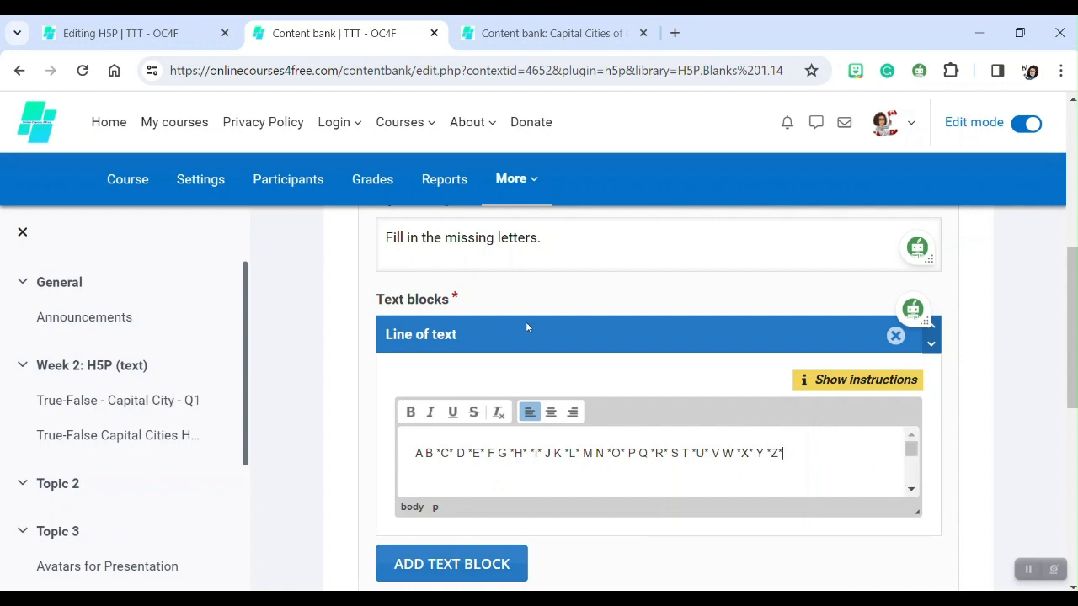
pyautogui.scroll(-1, 563, 317)
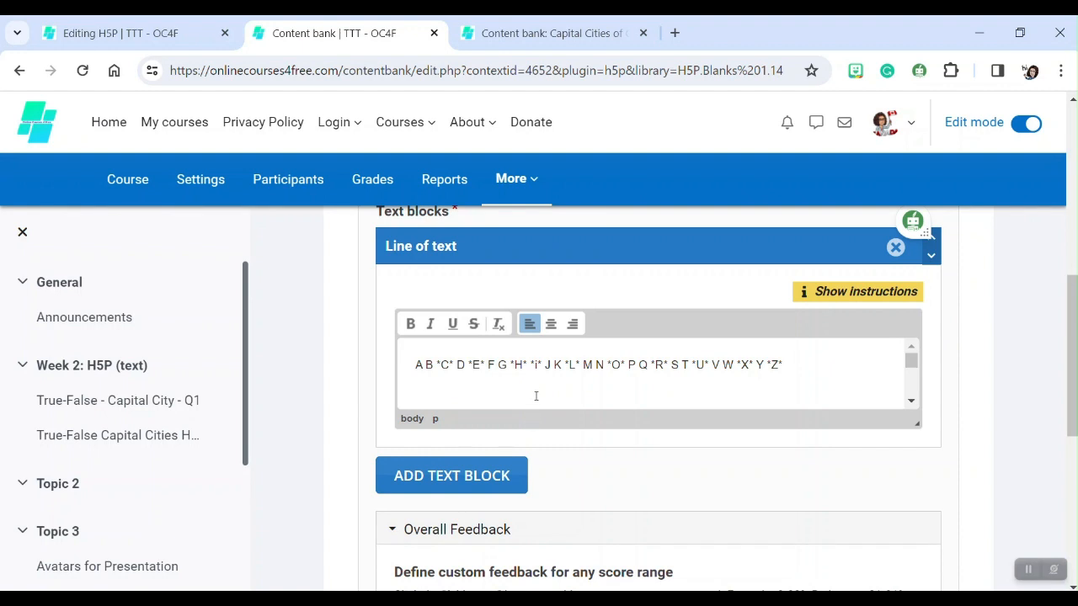
# Review the text block and feedback settings, then expand and examine the behavioural settings.
pyautogui.scroll(-1, 526, 393)
pyautogui.scroll(1, 517, 398)
pyautogui.scroll(-1, 463, 402)
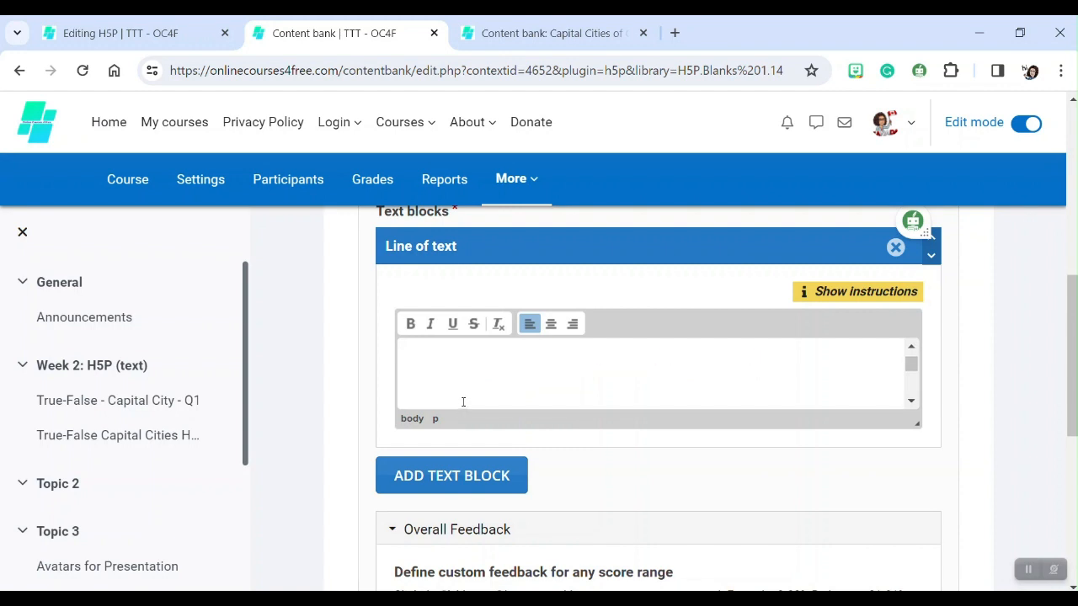
pyautogui.scroll(1, 463, 402)
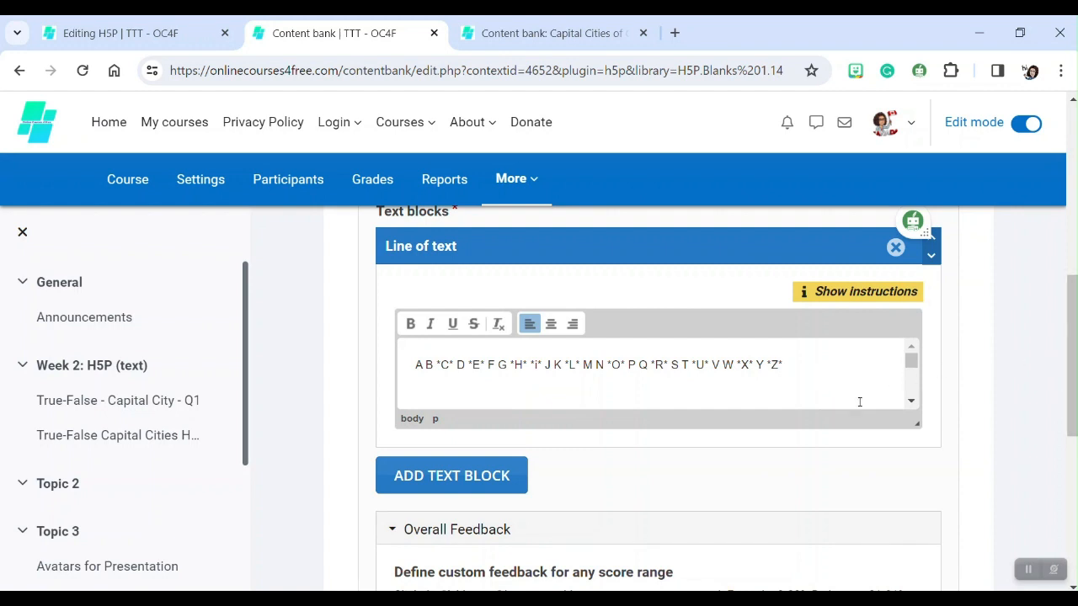
pyautogui.scroll(-2, 1071, 383)
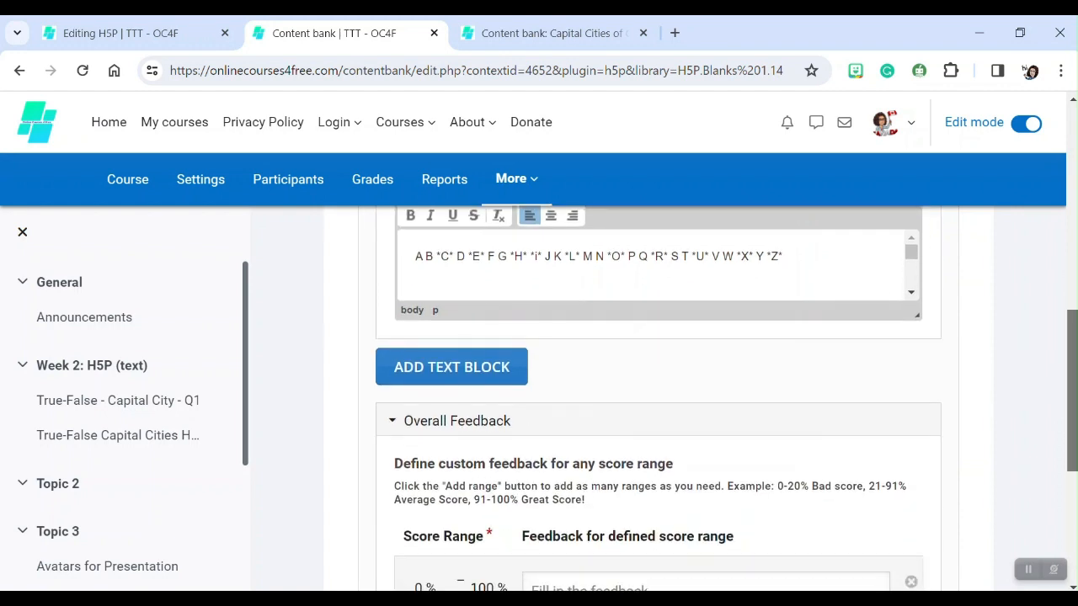
pyautogui.scroll(-1, 1071, 404)
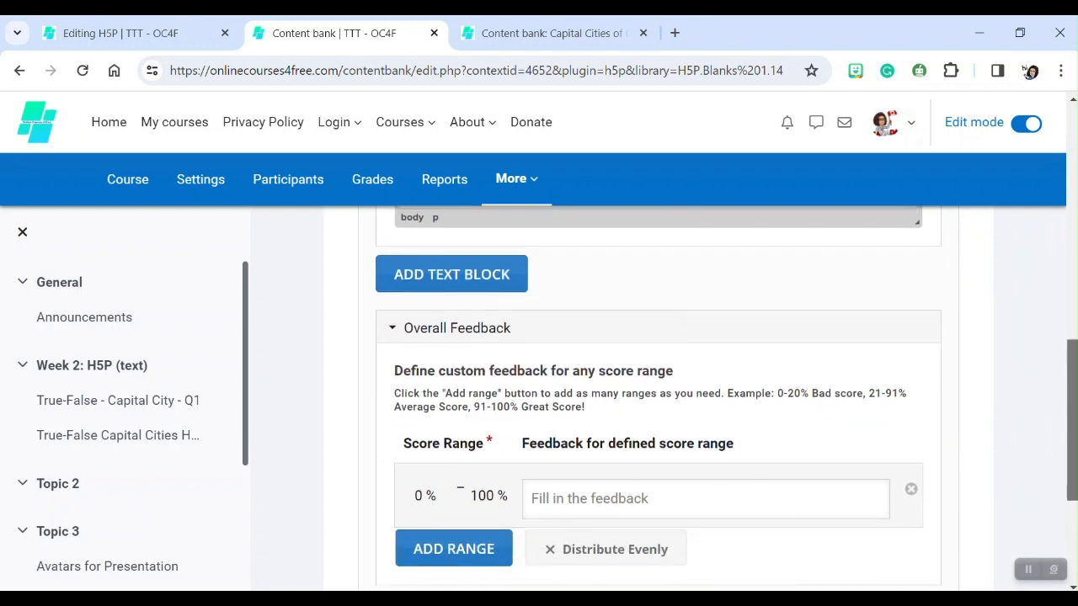
pyautogui.scroll(-1, 1071, 404)
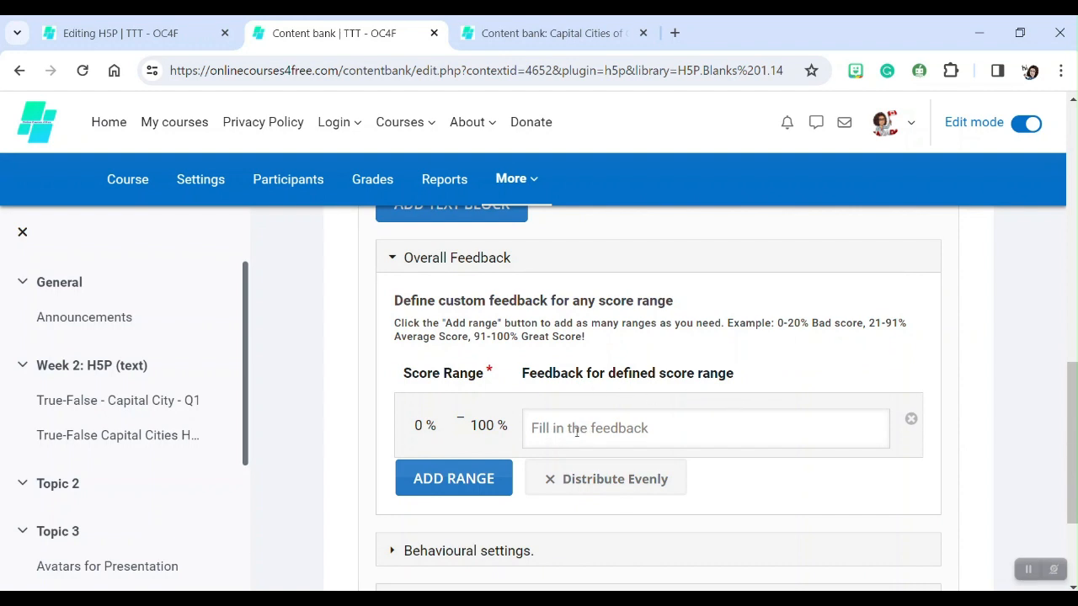
pyautogui.scroll(-1, 572, 385)
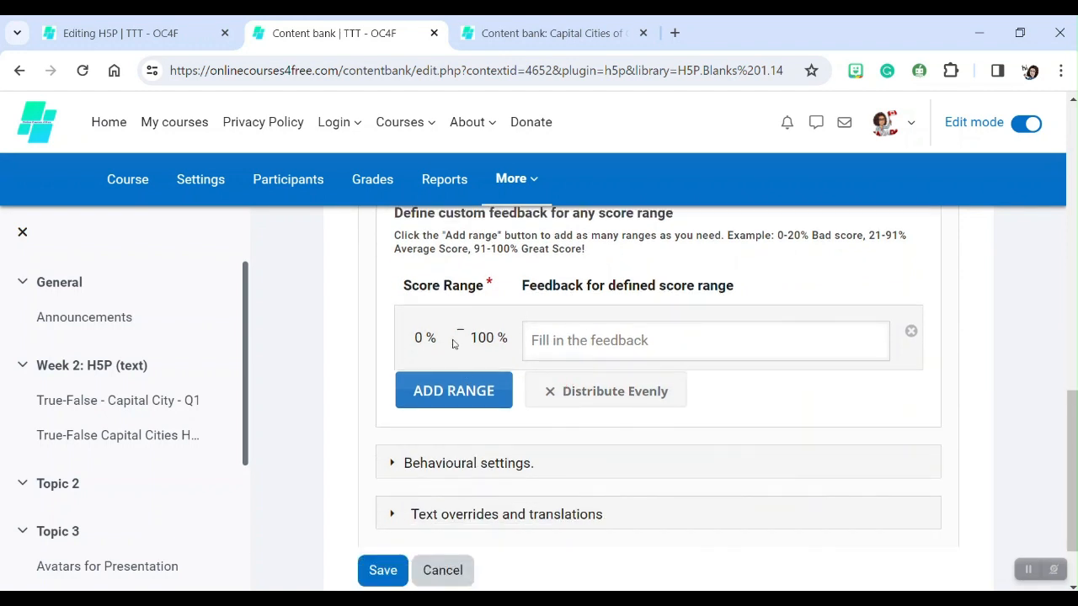
pyautogui.scroll(-1, 455, 342)
pyautogui.click(414, 373)
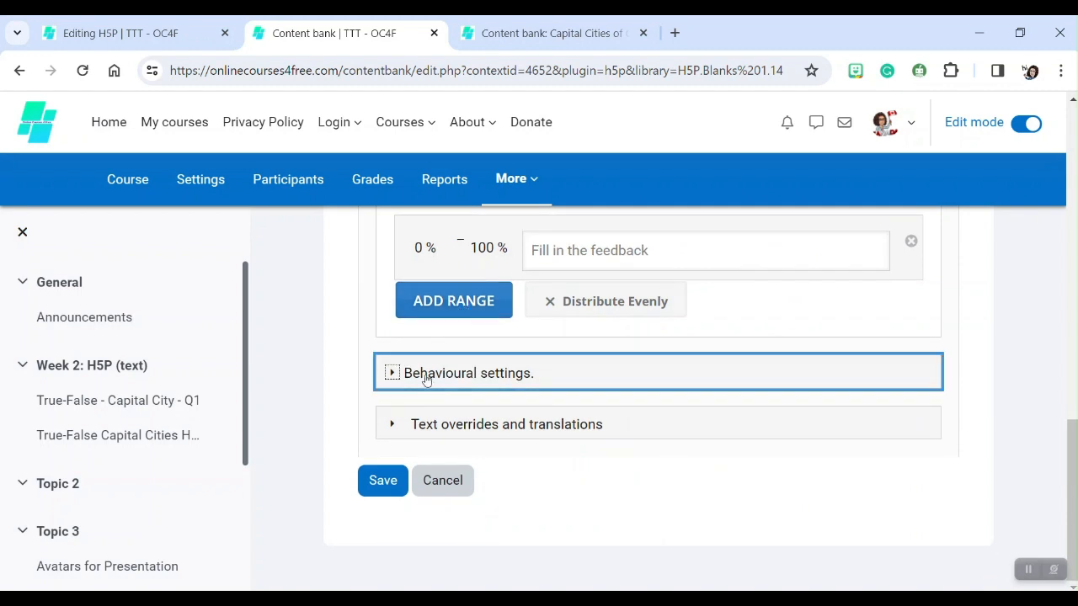
pyautogui.scroll(-1, 592, 394)
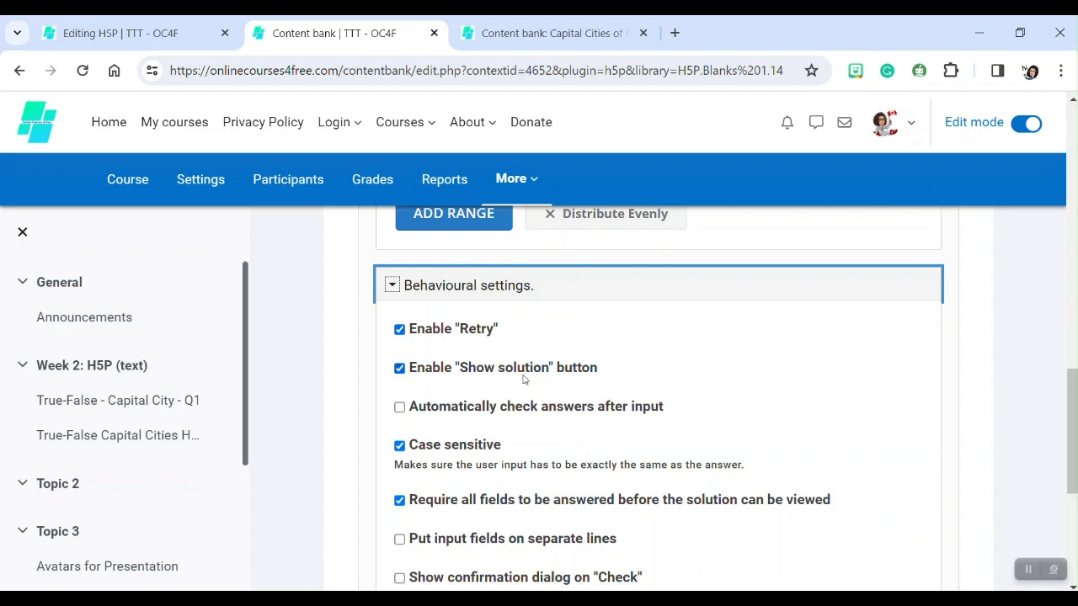
pyautogui.scroll(-2, 750, 375)
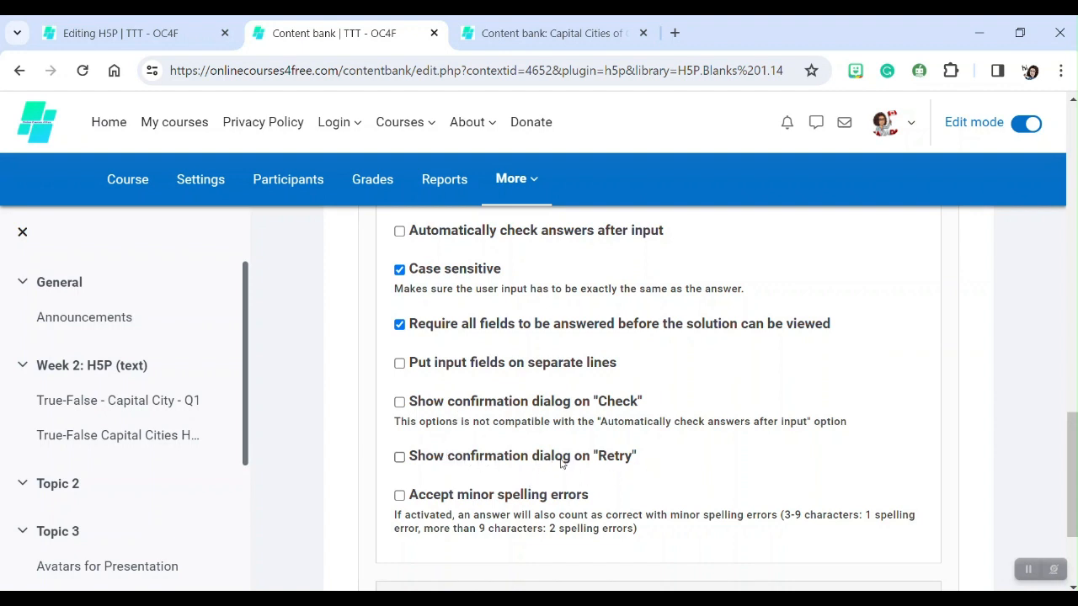
pyautogui.scroll(-1, 560, 459)
pyautogui.scroll(-1, 480, 409)
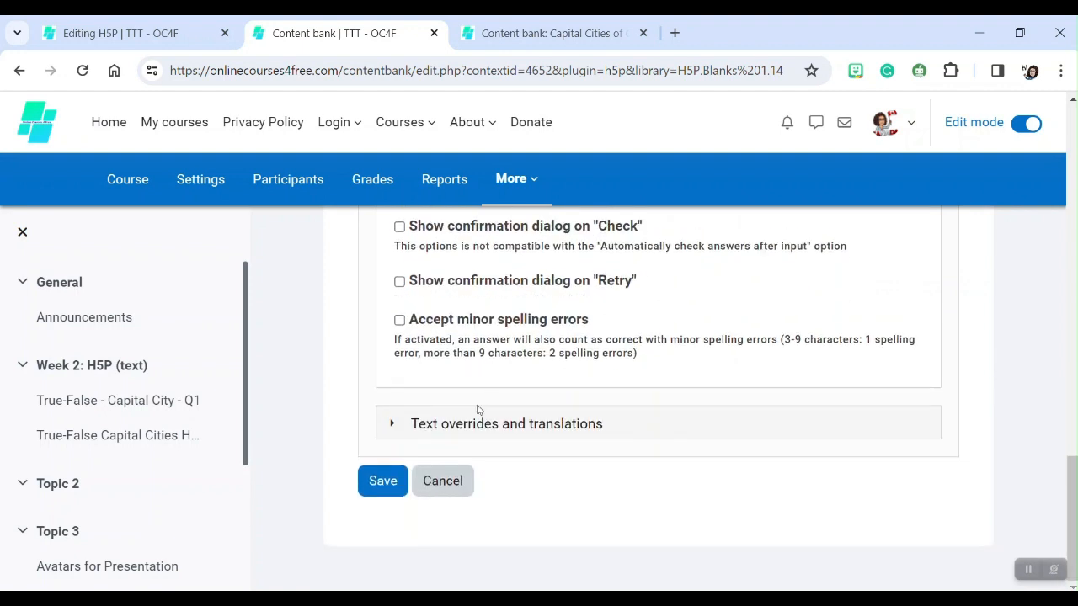
# Open the text overrides section and save the Fill in the Blanks content.
pyautogui.click(409, 434)
pyautogui.scroll(-2, 520, 428)
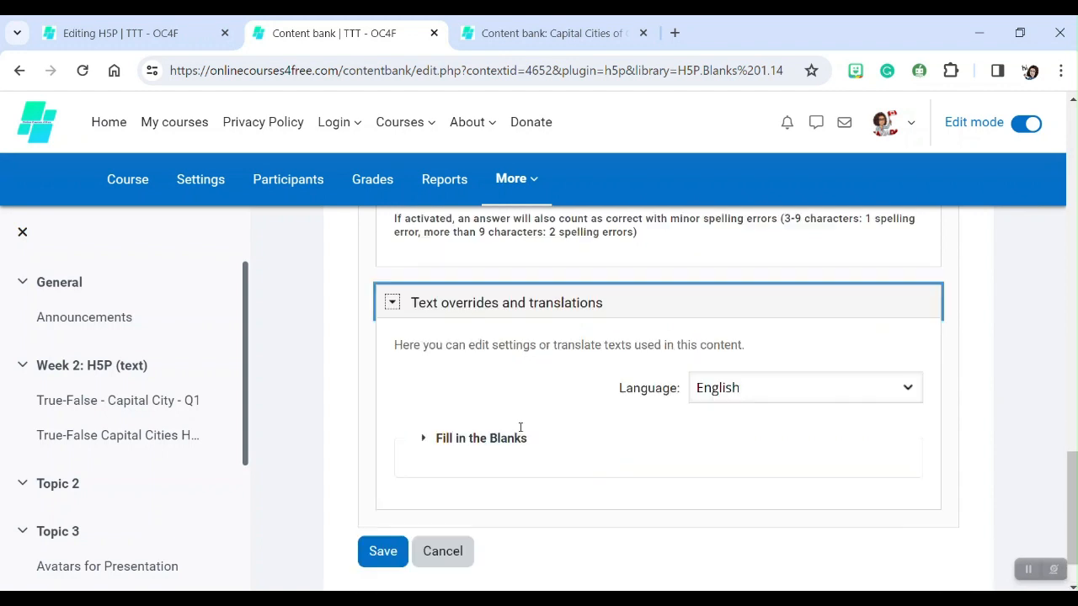
pyautogui.click(383, 496)
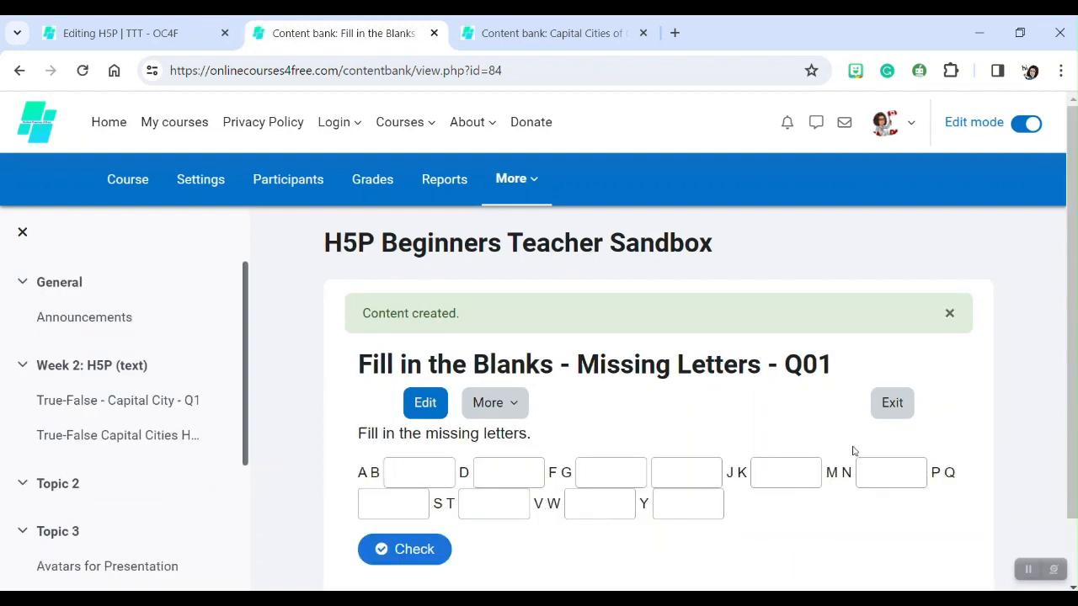
# Test the activity by filling the first-row blanks with C, E, H, I, L and O.
pyautogui.click(420, 469)
pyautogui.write('C')
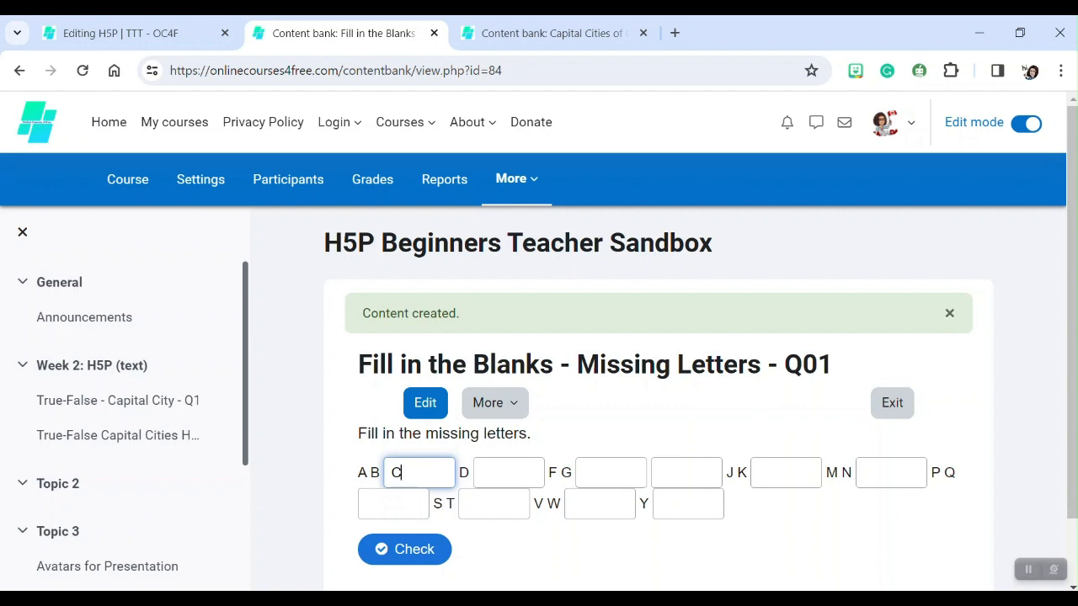
pyautogui.click(509, 472)
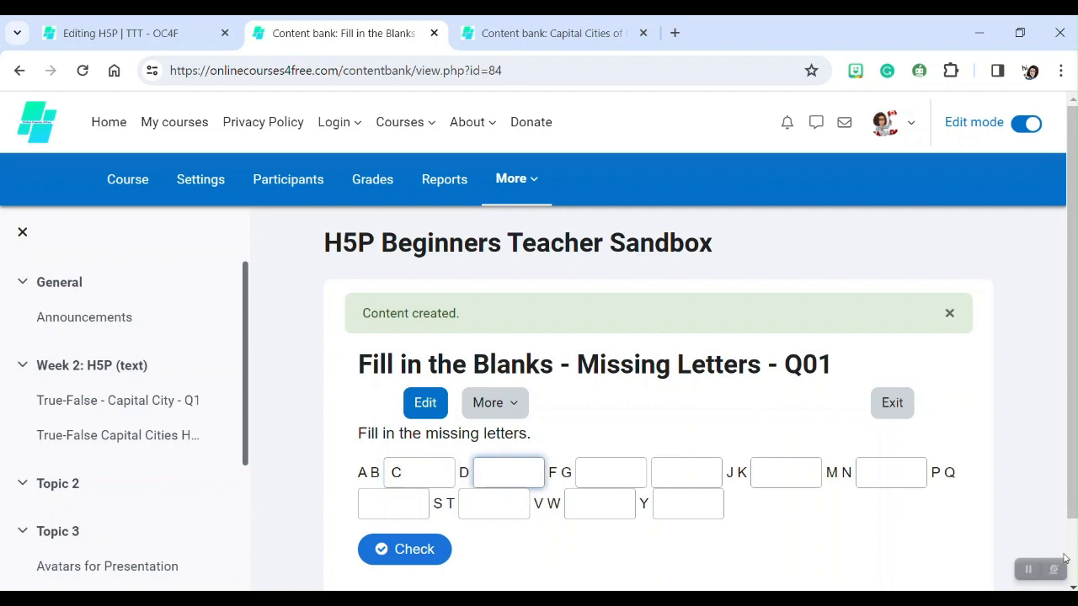
pyautogui.write('E')
pyautogui.click(619, 473)
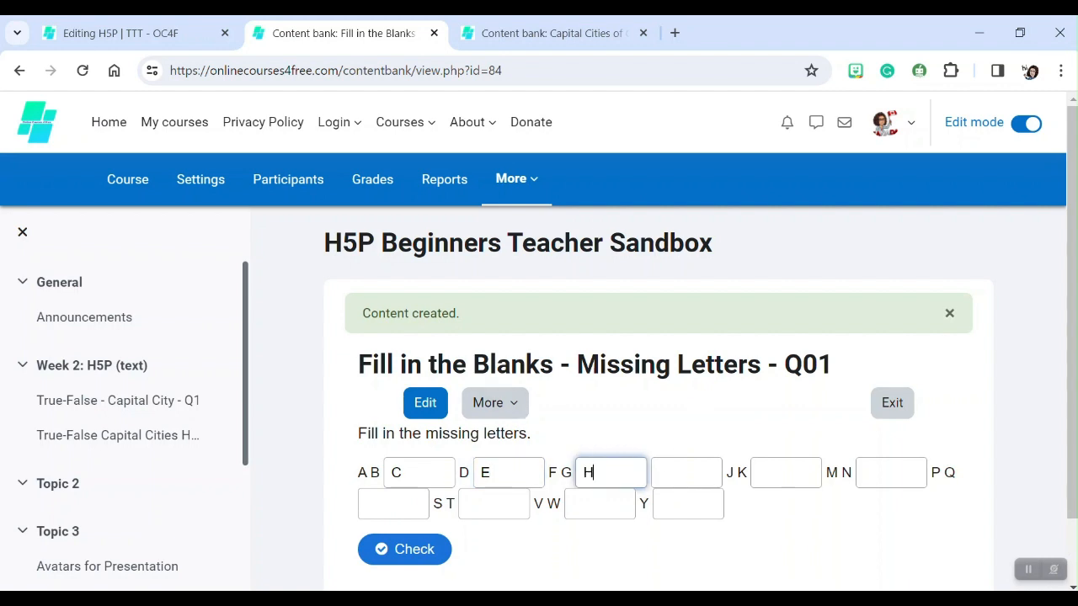
pyautogui.click(685, 479)
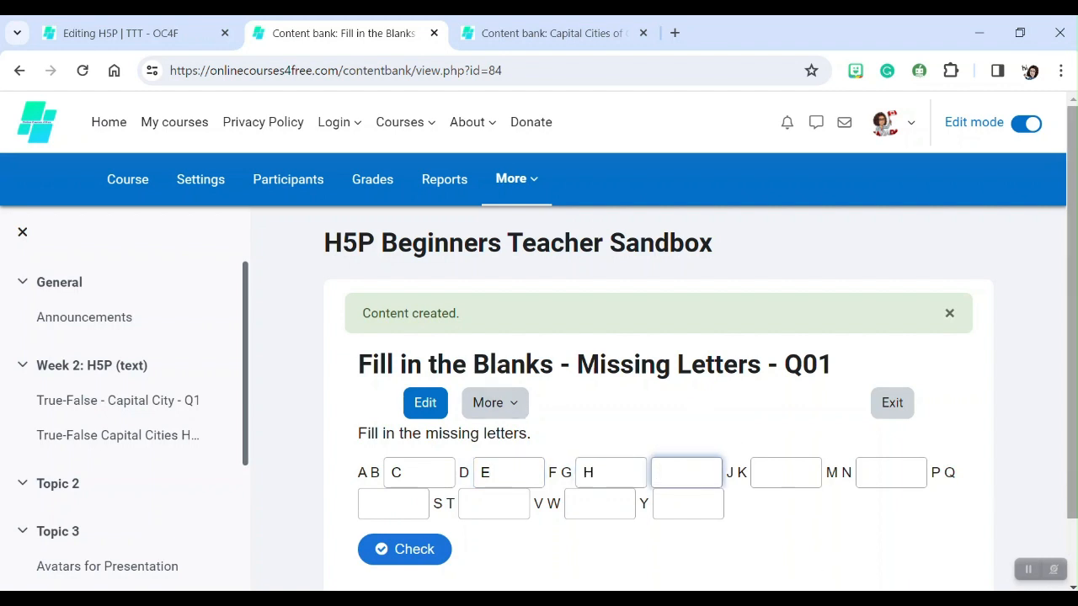
pyautogui.write('I')
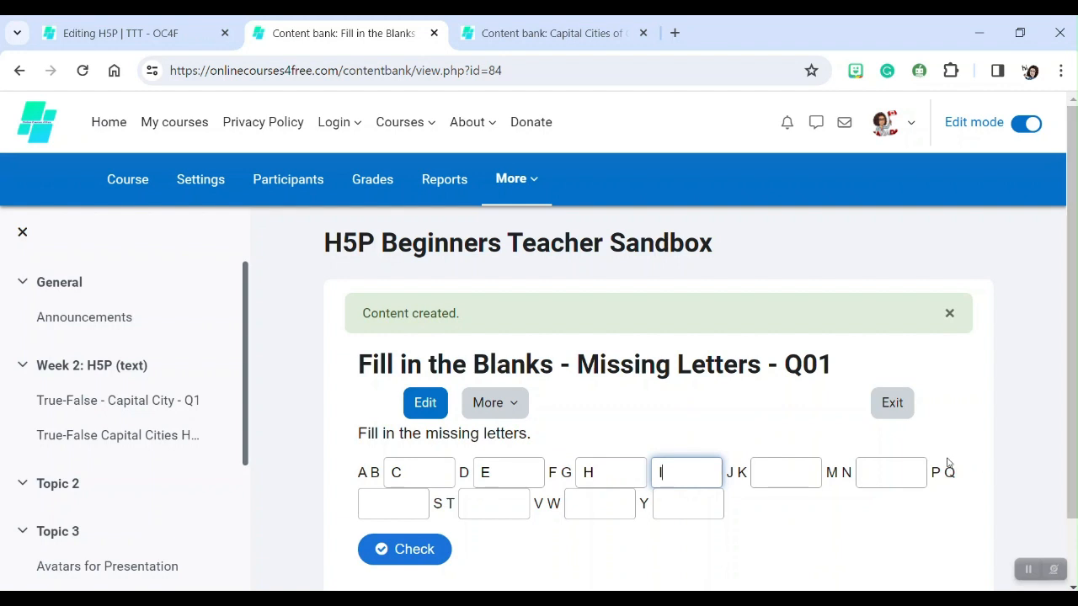
pyautogui.click(794, 478)
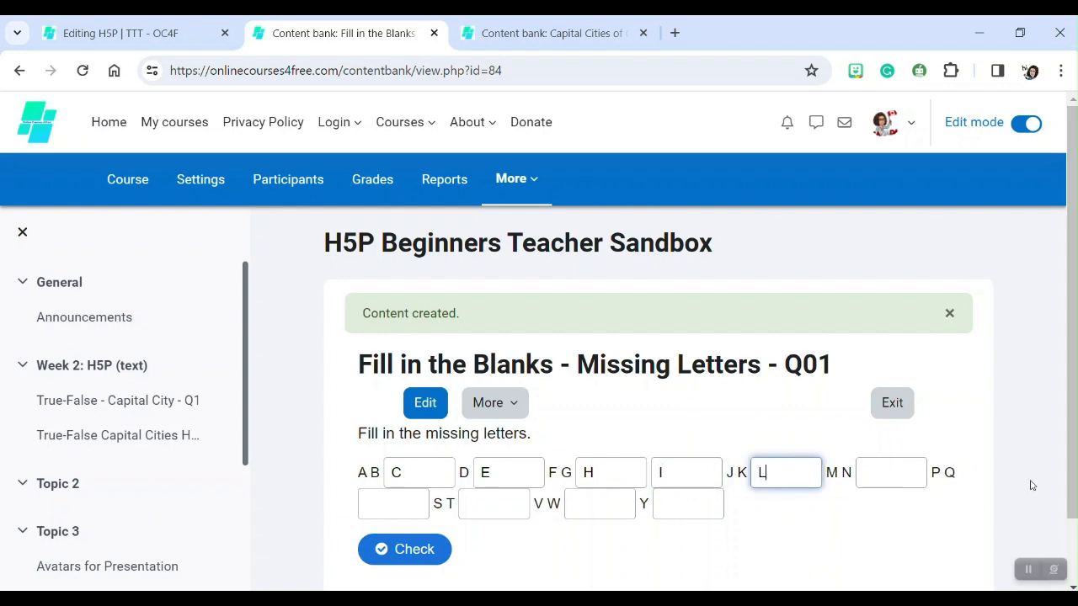
pyautogui.click(892, 480)
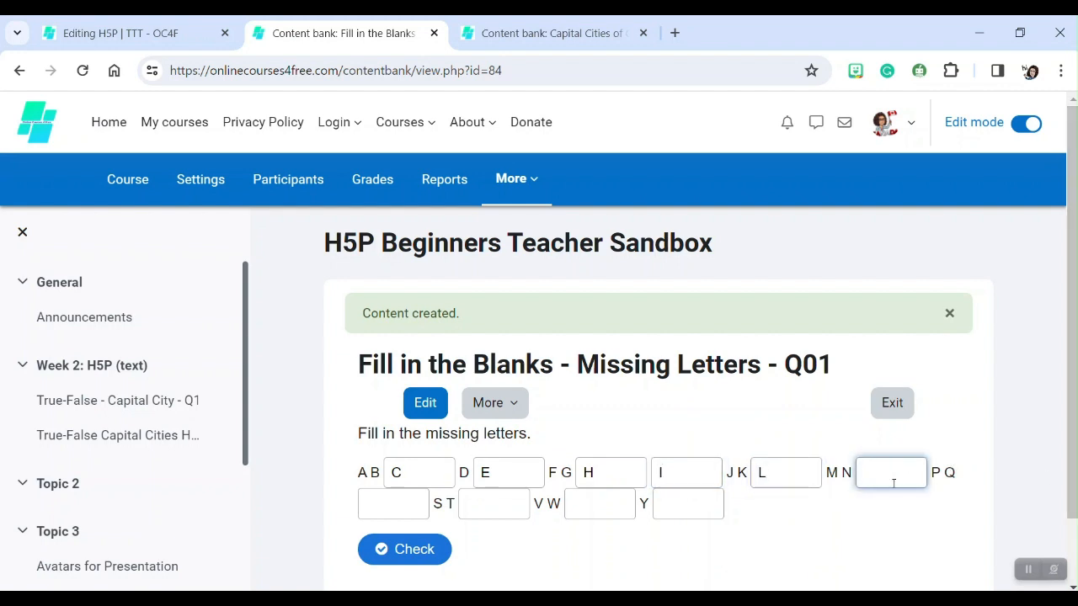
pyautogui.write('O')
# Fill the remaining blanks with R, U, X and Z and check the answers.
pyautogui.click(395, 503)
pyautogui.write('R')
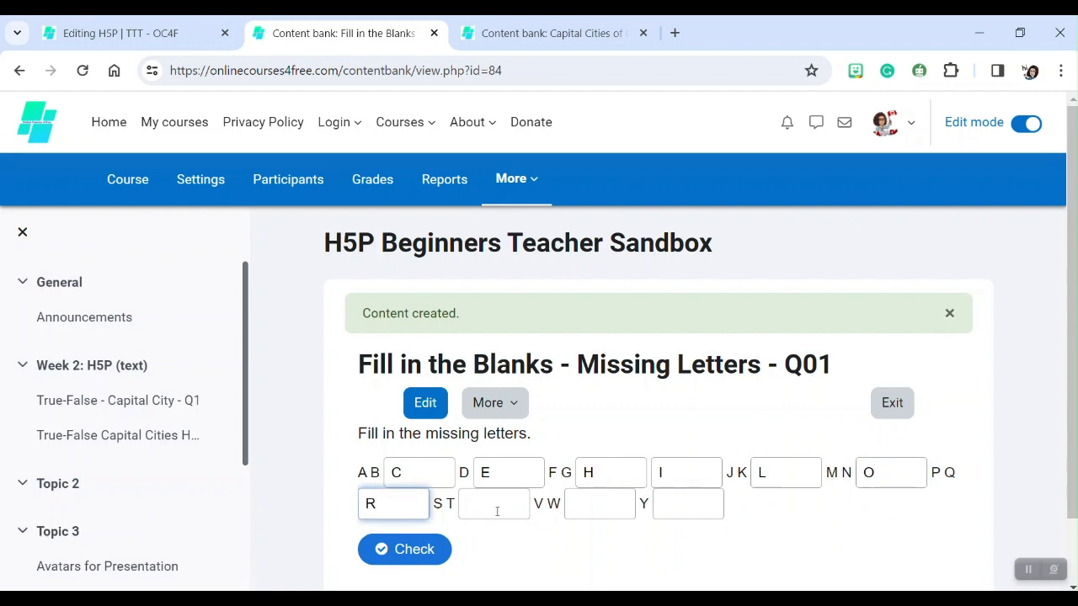
pyautogui.click(496, 506)
pyautogui.write('U')
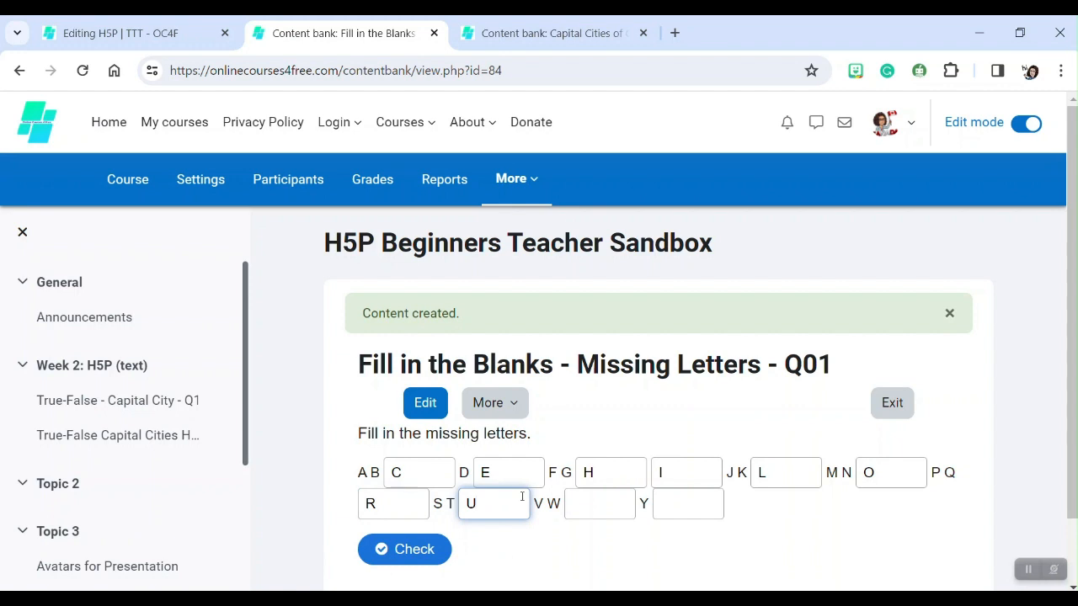
pyautogui.click(609, 508)
pyautogui.write('X')
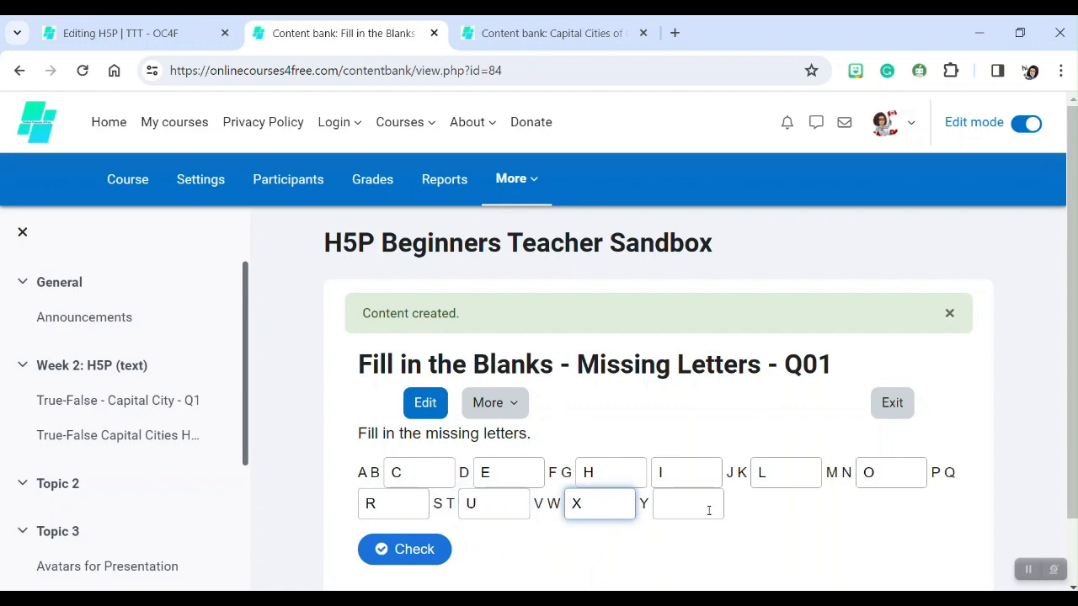
pyautogui.click(684, 502)
pyautogui.write('Z')
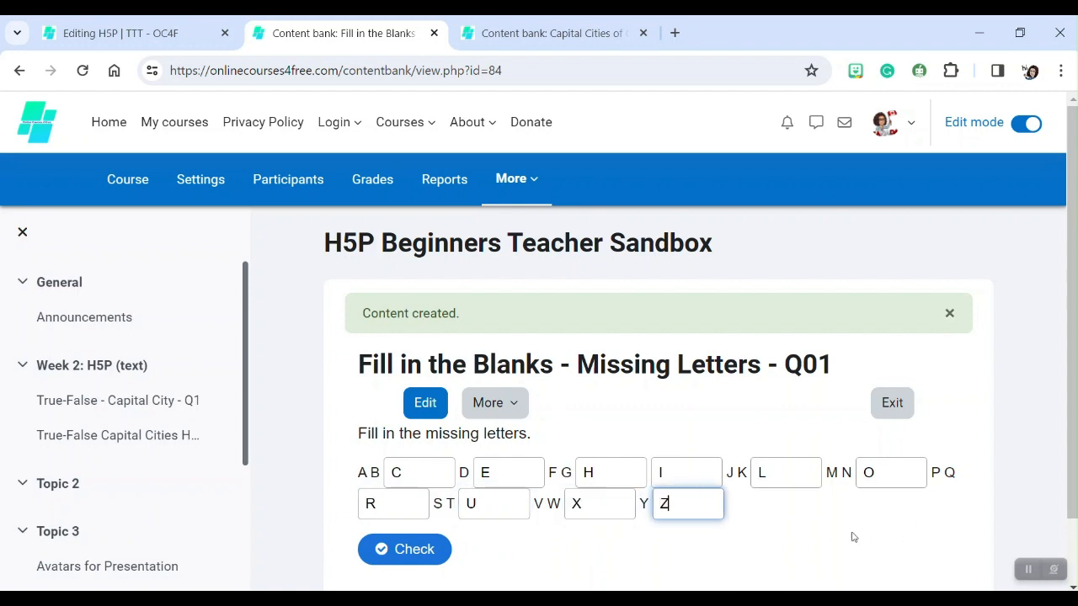
pyautogui.click(404, 549)
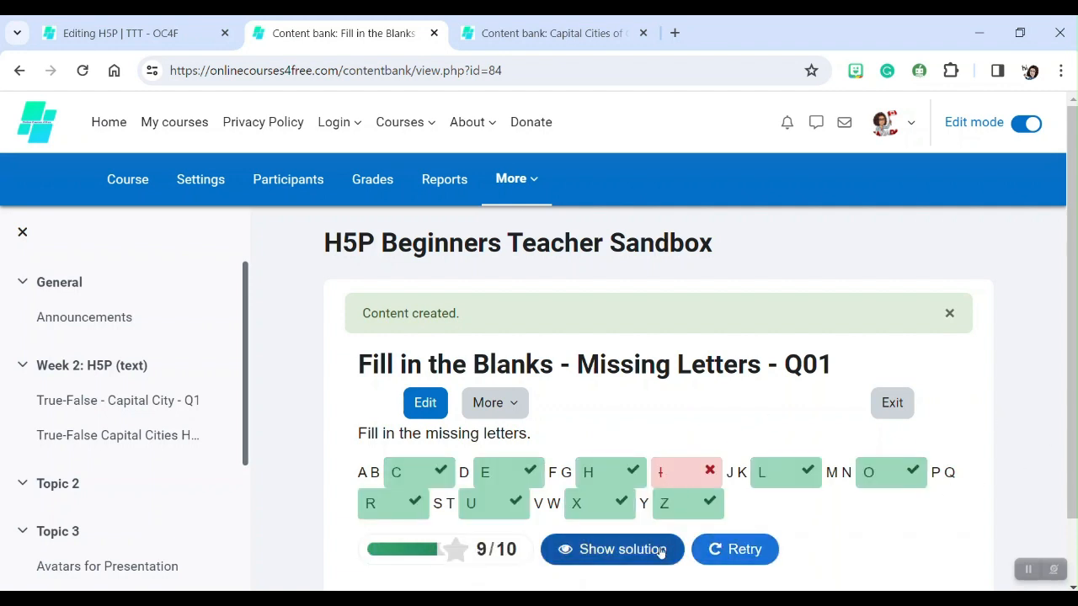
# Examine the incorrectly marked I answer and exit the content view.
pyautogui.doubleClick(665, 473)
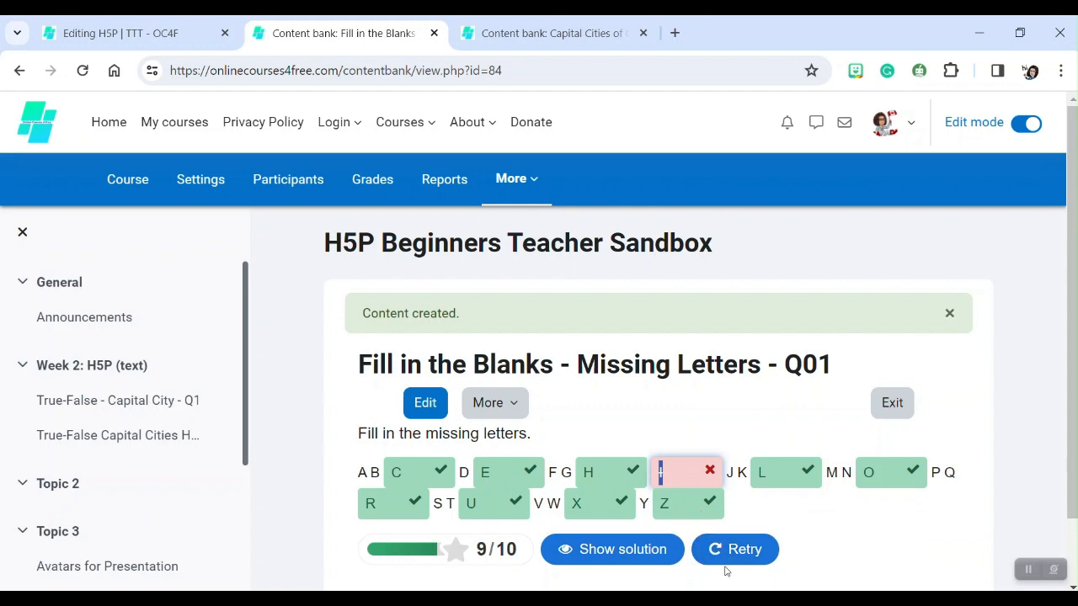
pyautogui.scroll(-1, 537, 398)
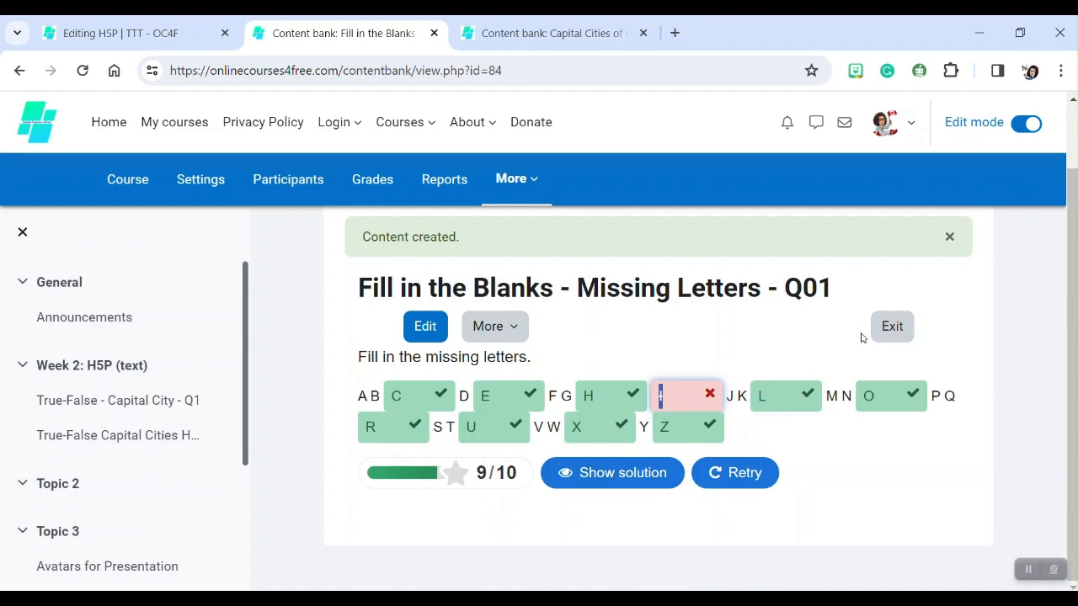
pyautogui.click(898, 328)
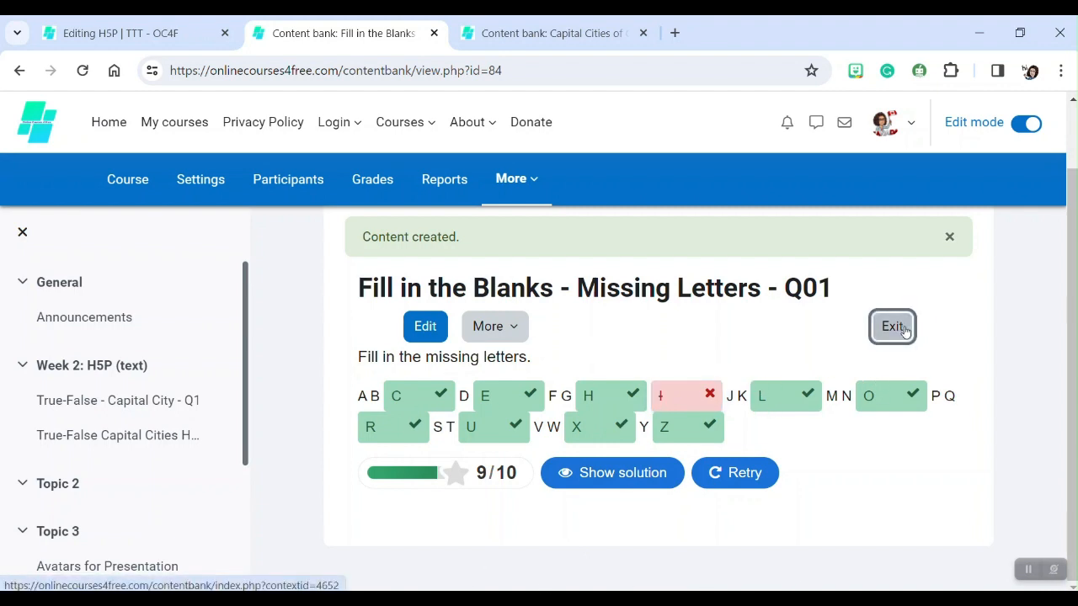
pyautogui.click(894, 329)
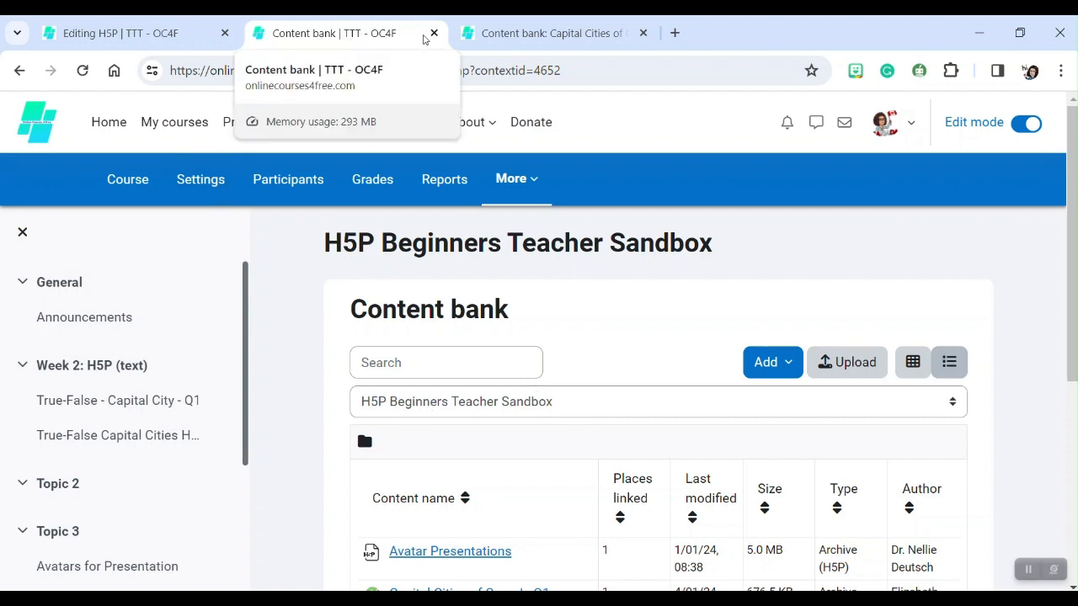
# Close the Capital Cities of Canada content tab and return to the Editing H5P tab.
pyautogui.click(516, 30)
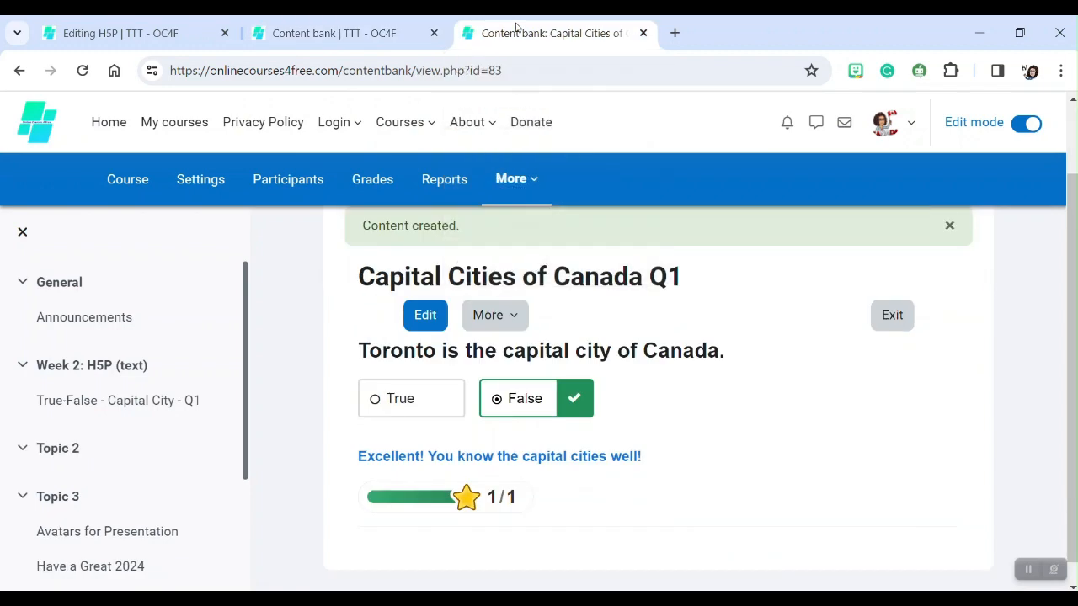
pyautogui.click(644, 33)
pyautogui.click(93, 36)
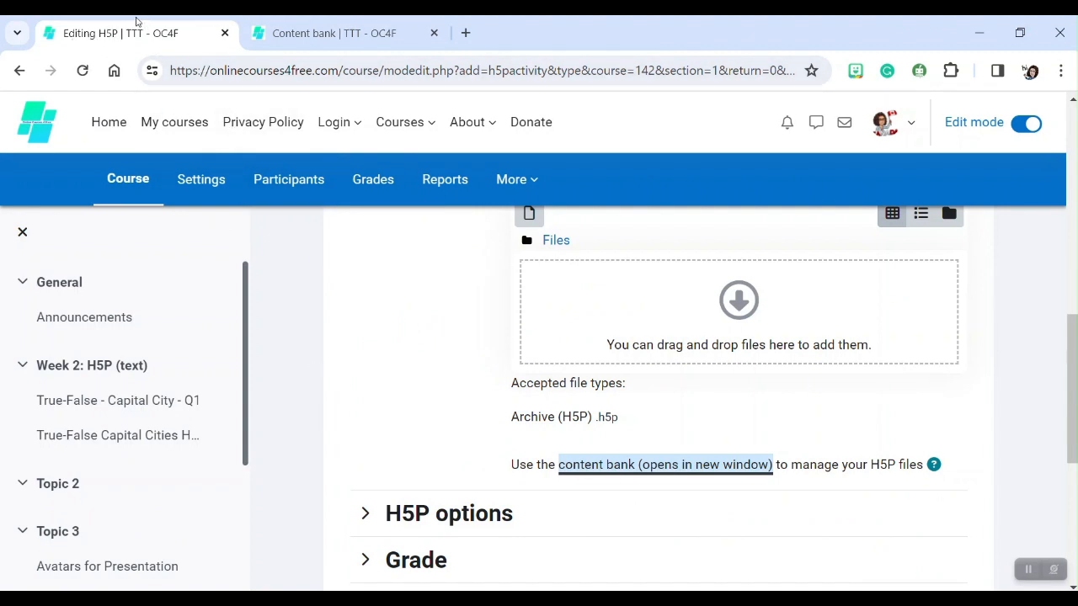
# Open the package file picker and choose the Fill in the Blanks - Missing Letters - Q01 file from the content bank.
pyautogui.scroll(2, 285, 278)
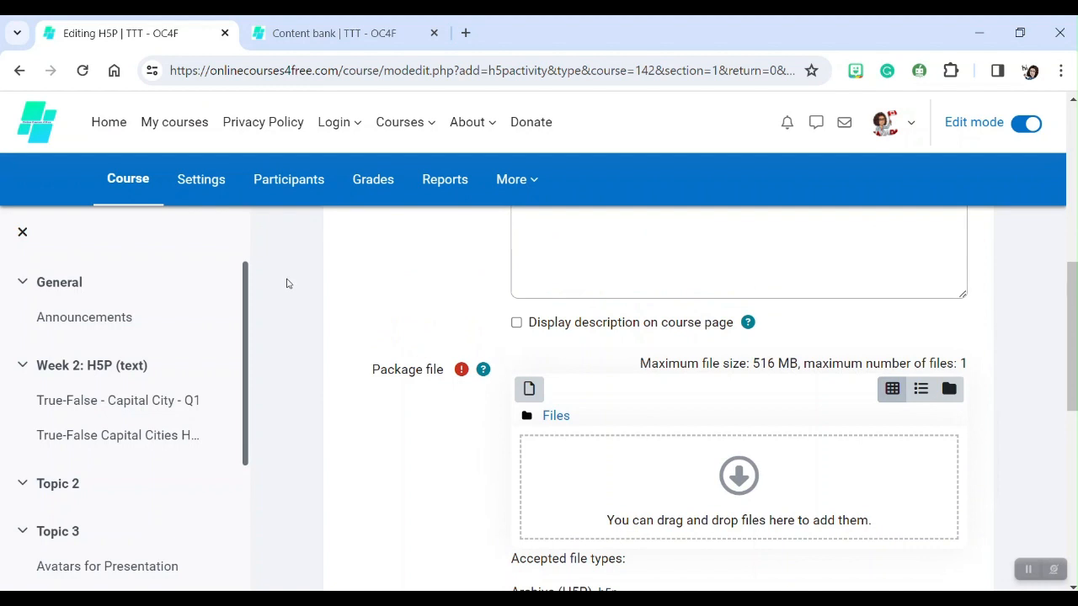
pyautogui.click(529, 389)
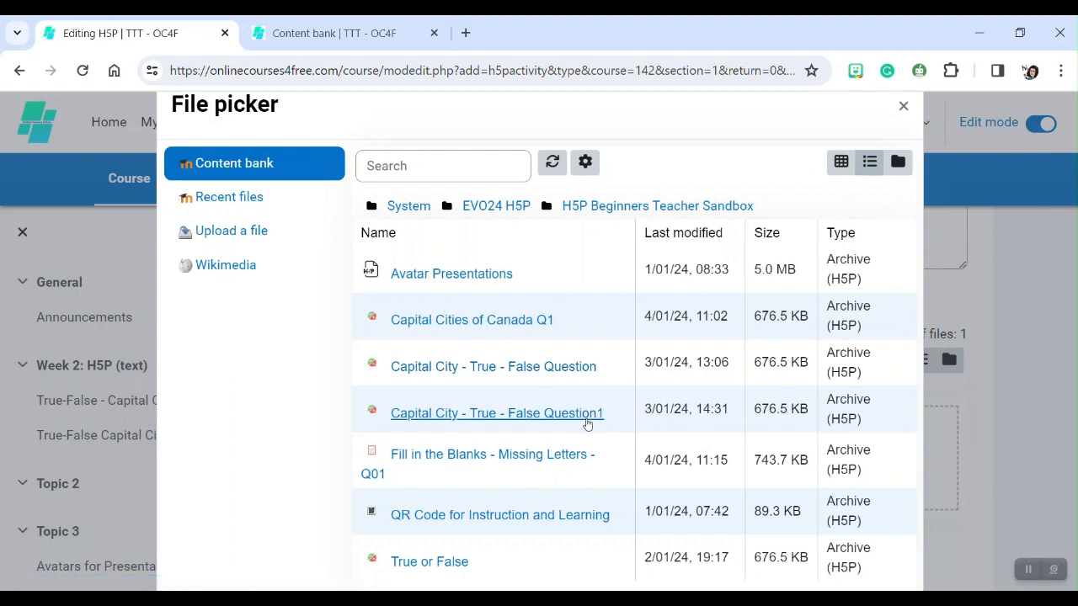
pyautogui.click(530, 457)
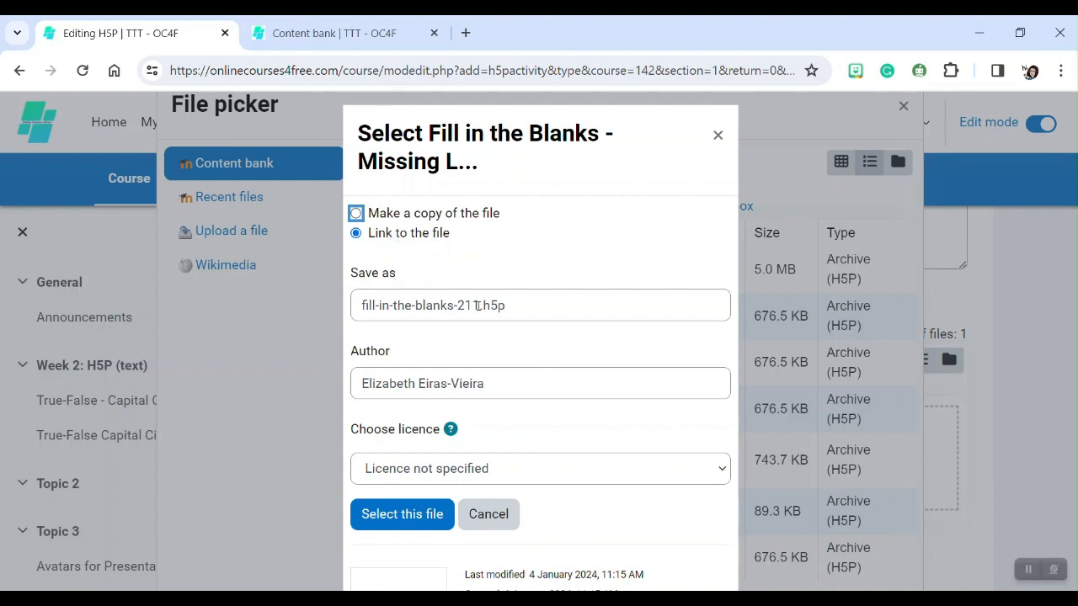
# Rename the saved file as fill-in-the-blanks-Missing_Letters_Q01.h5p.
pyautogui.moveTo(477, 305); pyautogui.dragTo(358, 310)
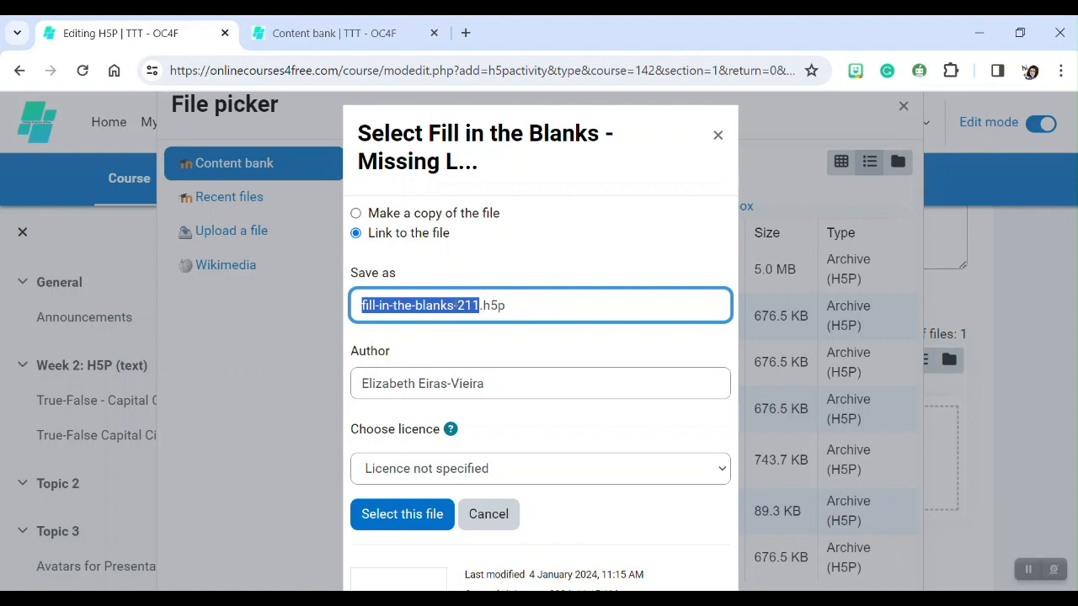
pyautogui.click(456, 305)
pyautogui.moveTo(456, 305); pyautogui.dragTo(480, 305)
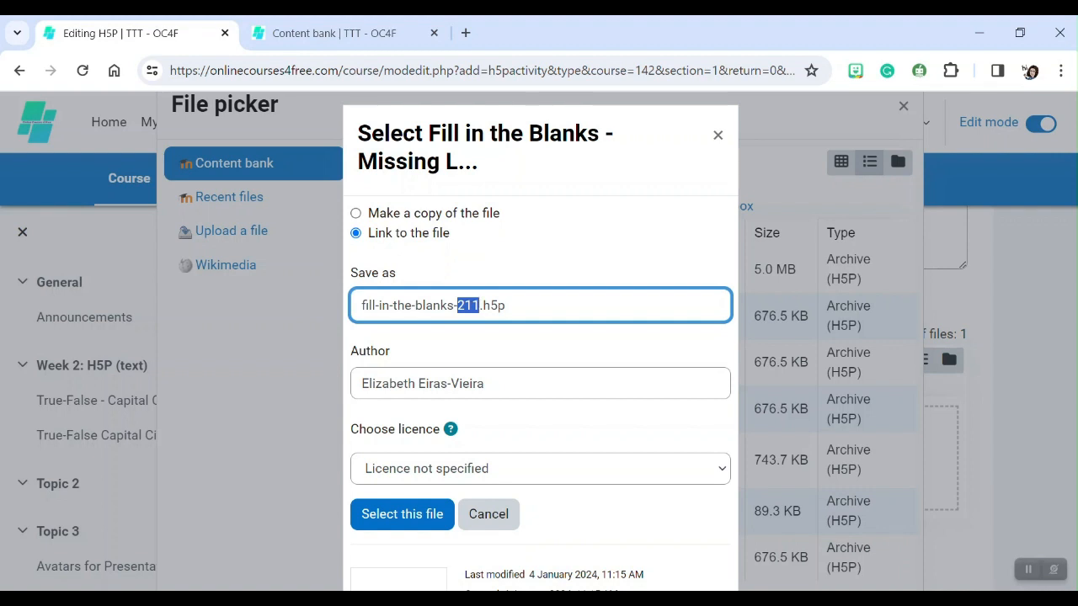
pyautogui.write('L')
pyautogui.press('BackSpace')
pyautogui.write('mISSI')
pyautogui.press('BackSpace')
pyautogui.press('BackSpace')
pyautogui.press('BackSpace')
pyautogui.press('BackSpace')
pyautogui.press('BackSpace')
pyautogui.write('Missing')
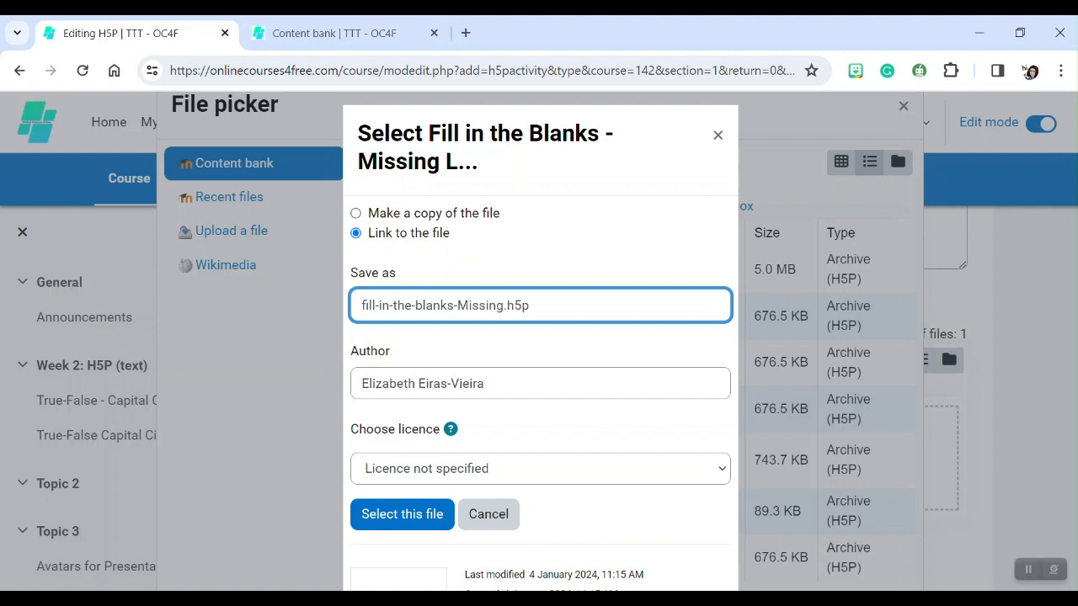
pyautogui.write('P')
pyautogui.press('BackSpace')
pyautogui.write('_Letters')
pyautogui.write('_q')
pyautogui.press('BackSpace')
pyautogui.write('Q01')
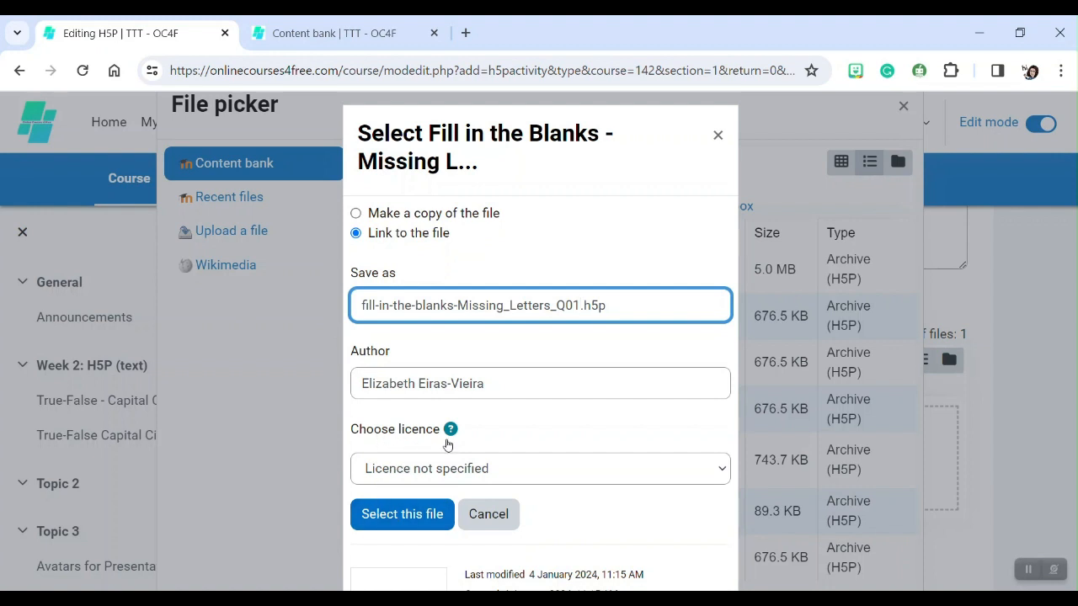
# Set the licence to Creative Commons - NonCommercial-ShareAlike 4.0 International and select the file.
pyautogui.click(618, 470)
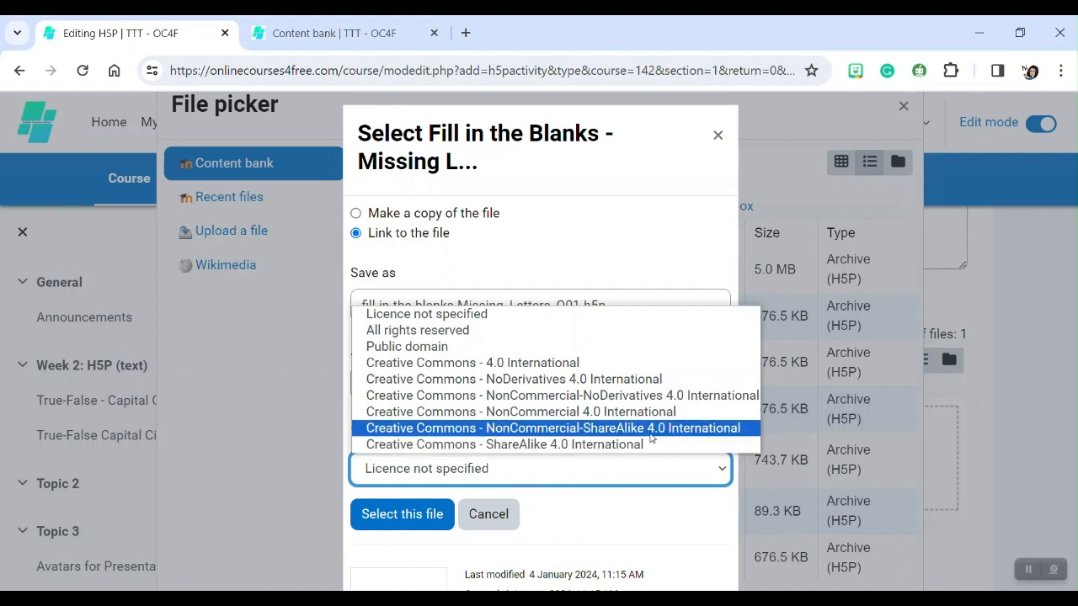
pyautogui.click(649, 433)
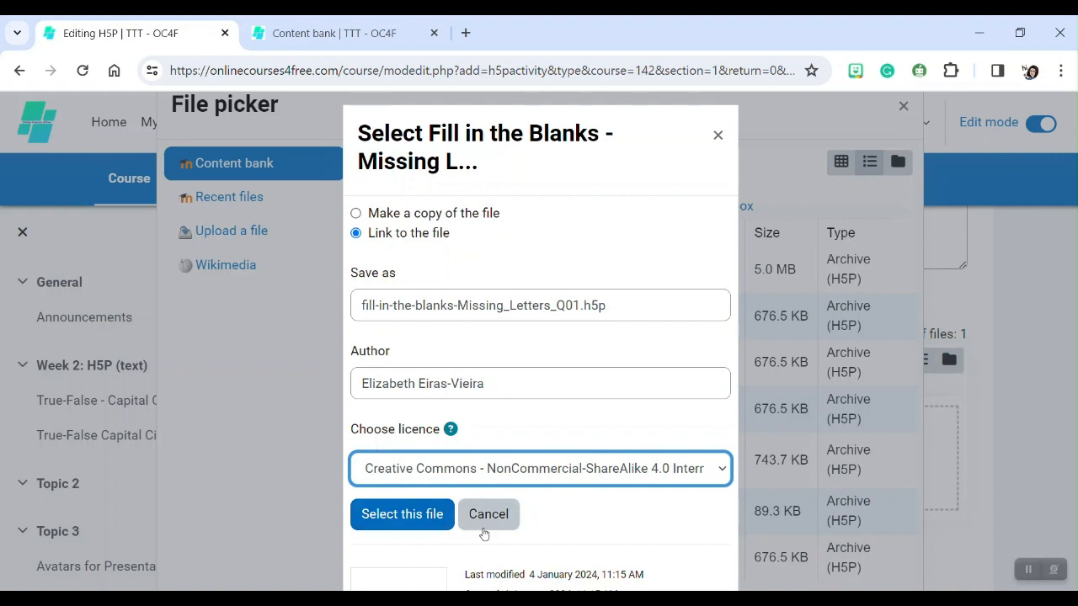
pyautogui.click(395, 515)
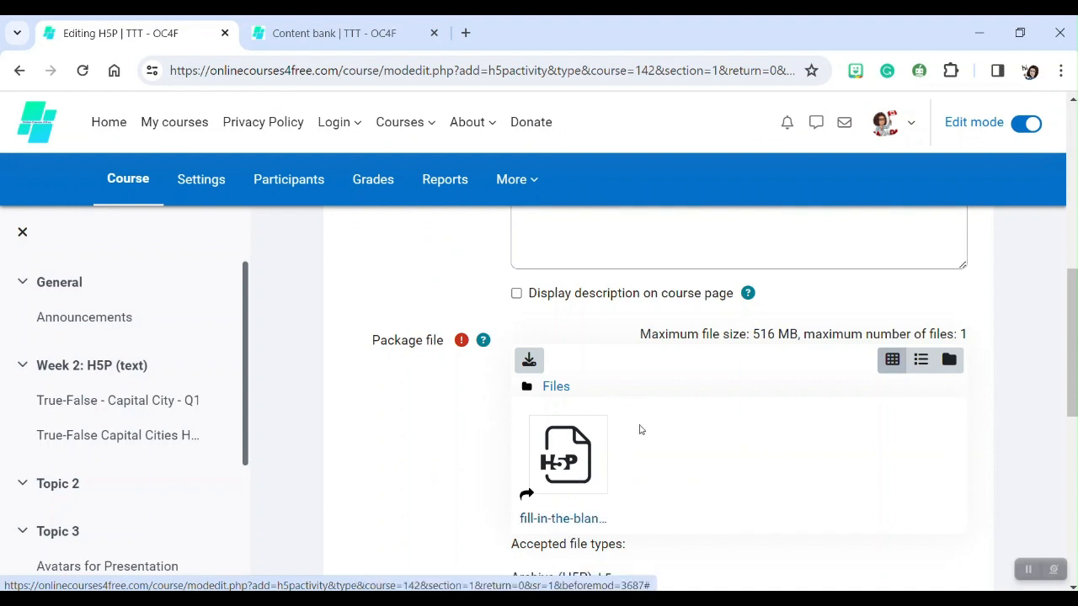
# Expand all sections of the H5P activity settings form.
pyautogui.scroll(-2, 640, 429)
pyautogui.scroll(-1, 434, 421)
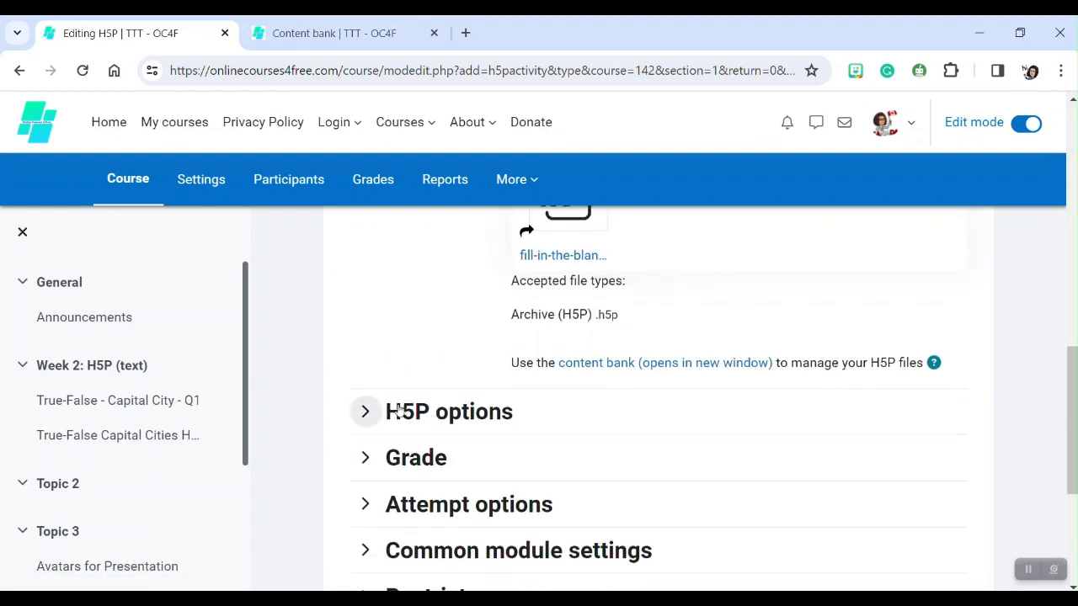
pyautogui.moveTo(1068, 421); pyautogui.dragTo(1068, 316)
pyautogui.scroll(4, 1067, 316)
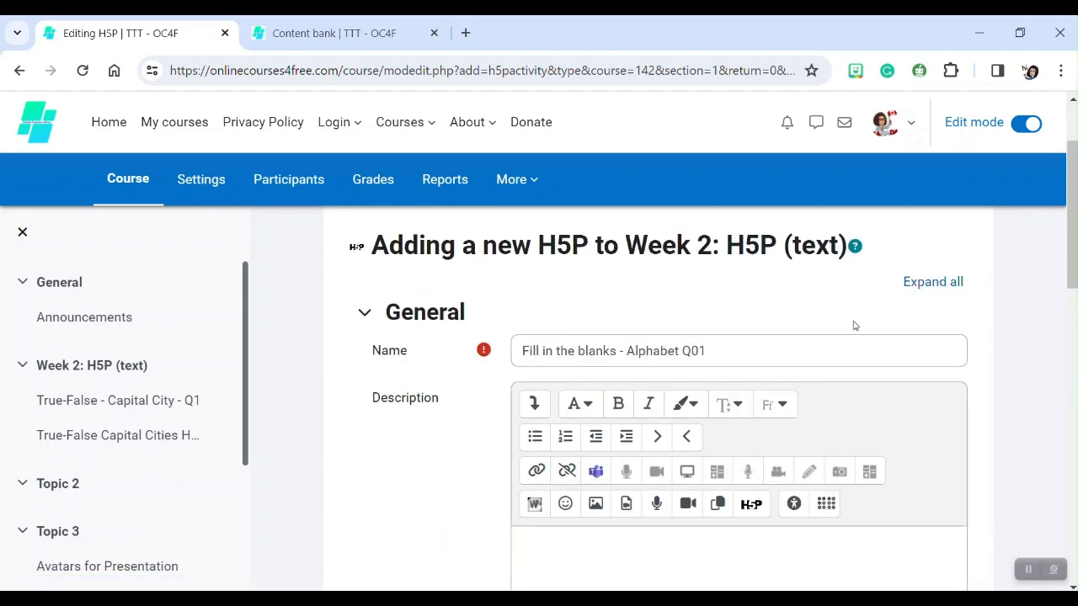
pyautogui.click(909, 291)
# Enable the Allow download and Embed button H5P options.
pyautogui.scroll(-2, 589, 289)
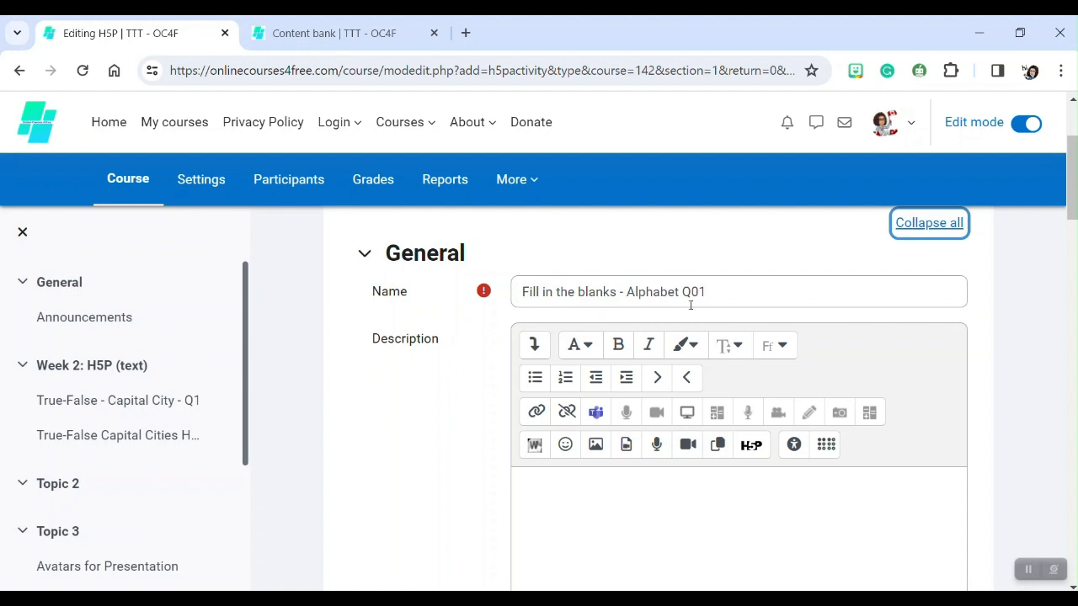
pyautogui.scroll(-4, 656, 395)
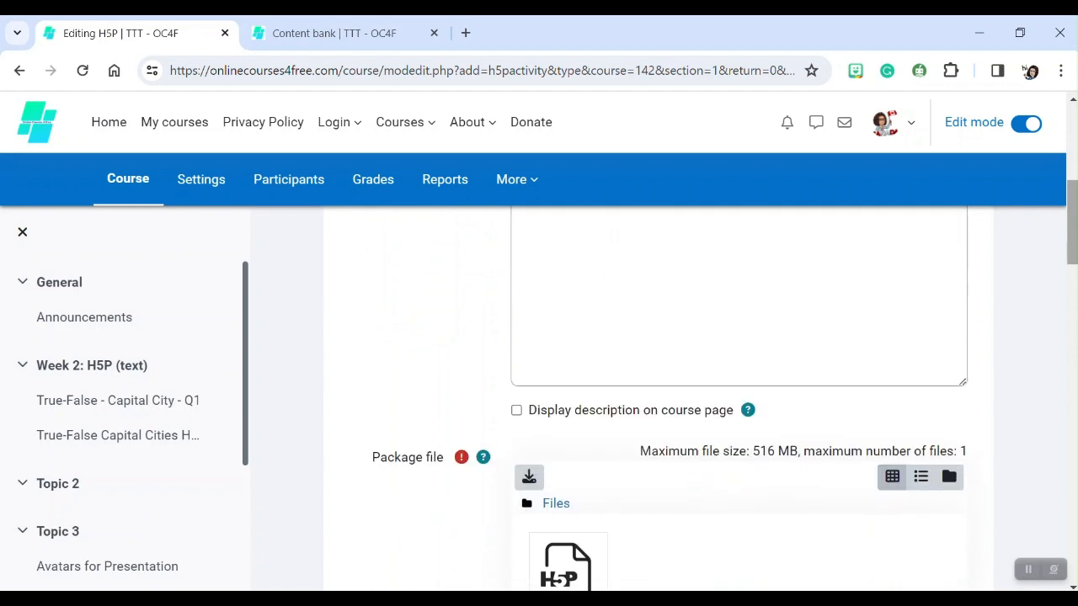
pyautogui.scroll(-4, 1074, 201)
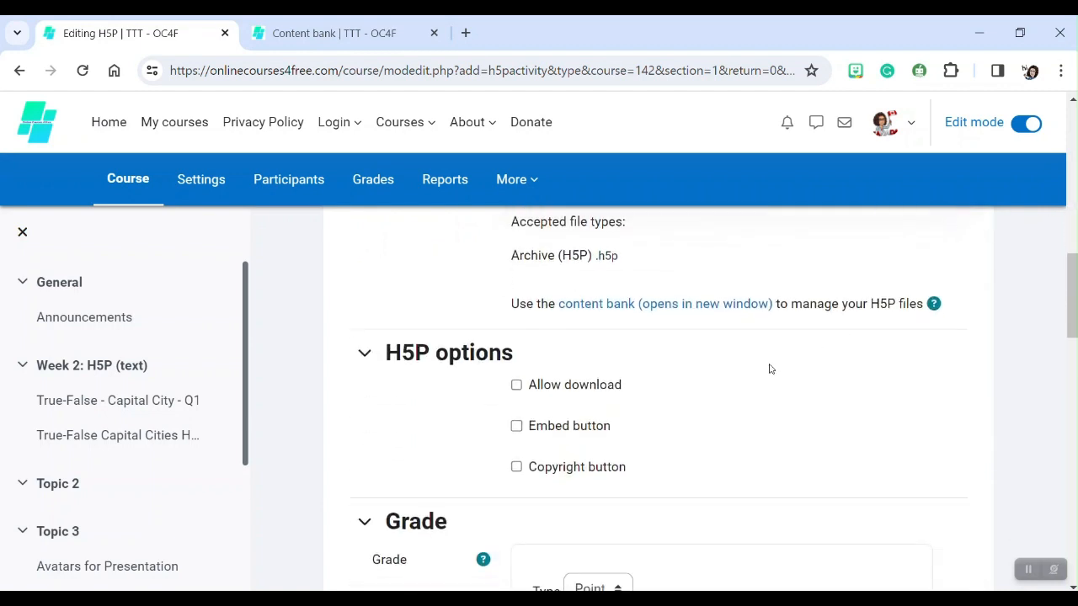
pyautogui.click(516, 385)
pyautogui.click(516, 426)
# Set the grade to pass to 70.
pyautogui.scroll(-1, 825, 367)
pyautogui.scroll(-4, 825, 367)
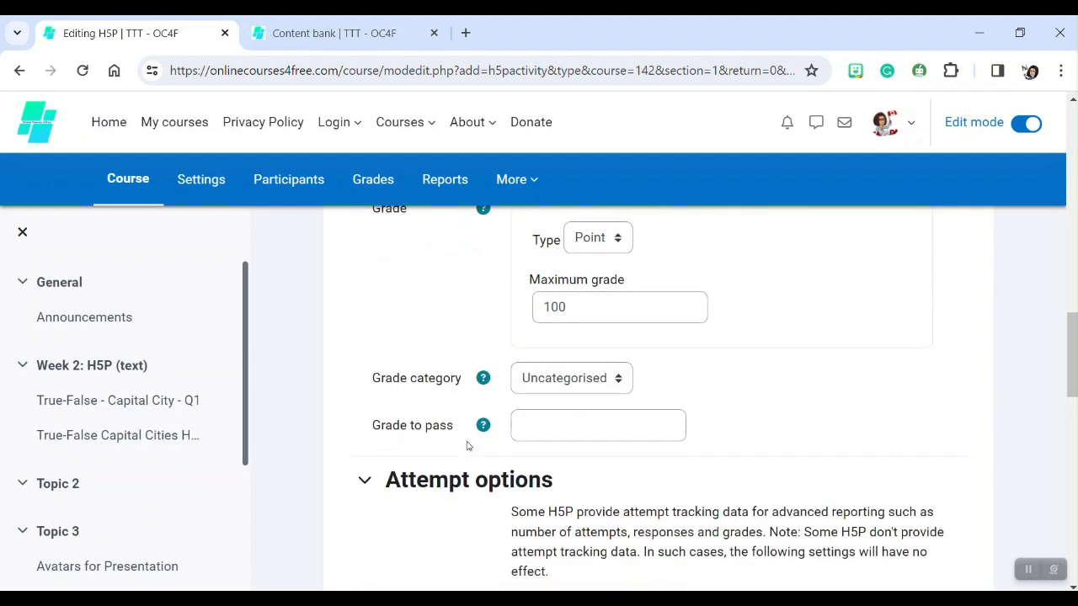
pyautogui.click(539, 427)
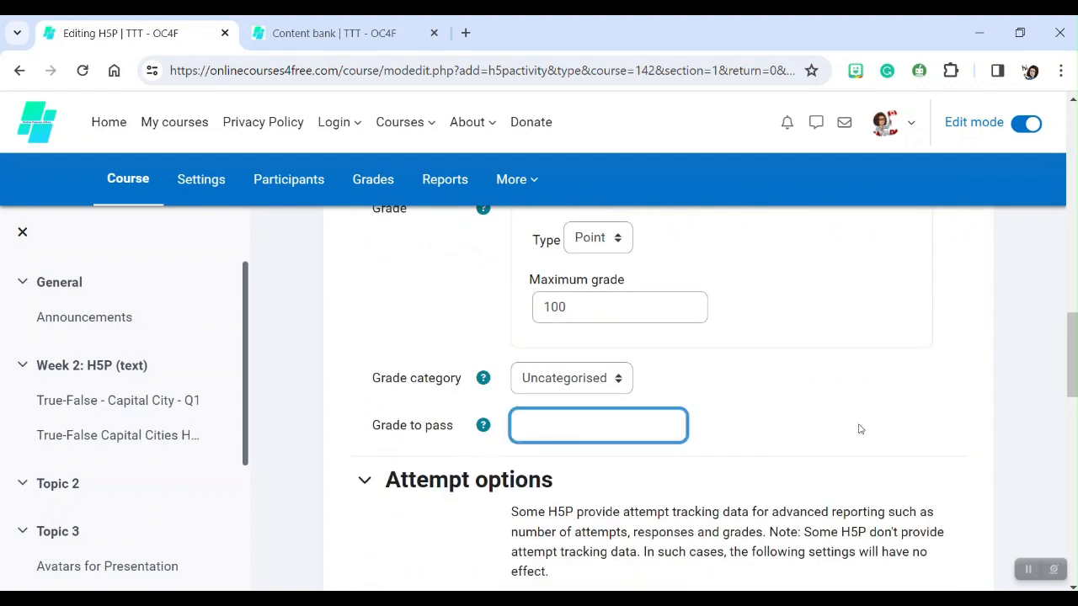
pyautogui.write('70')
pyautogui.scroll(-2, 949, 271)
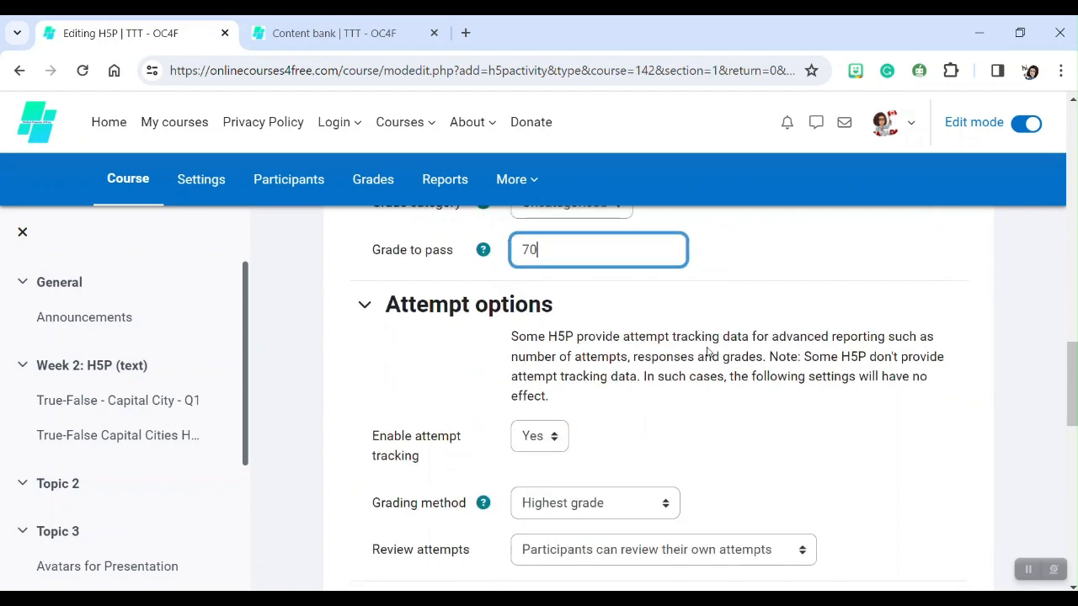
pyautogui.scroll(-2, 652, 350)
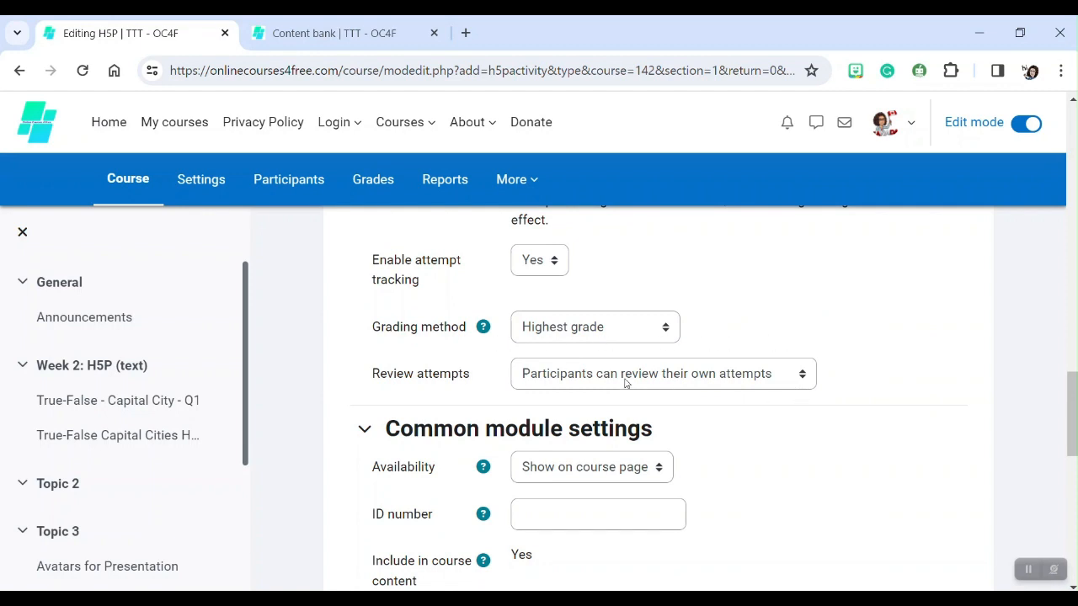
pyautogui.scroll(-2, 624, 383)
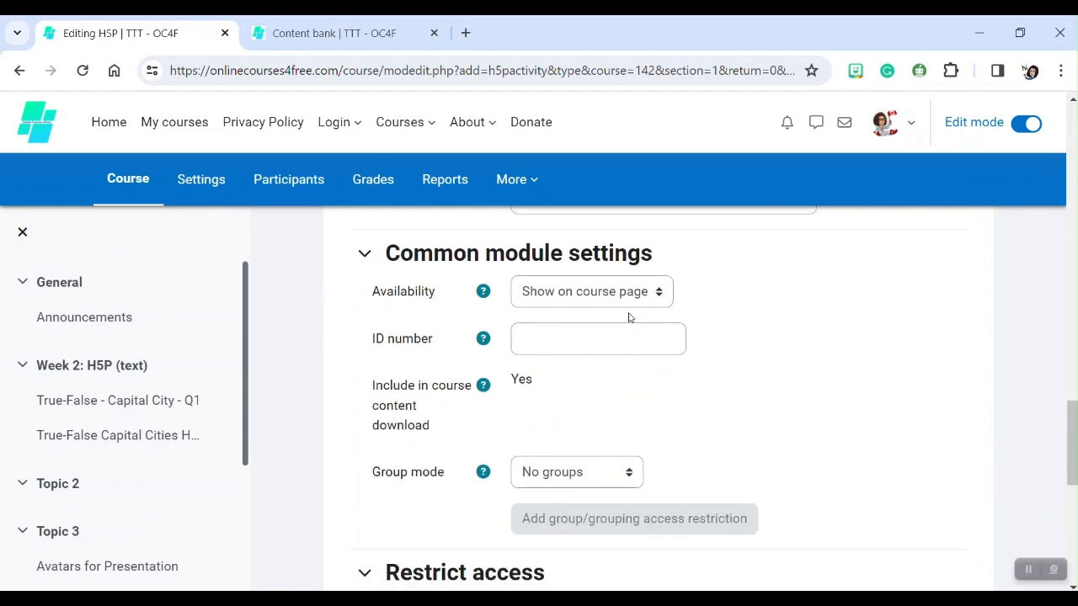
pyautogui.click(581, 296)
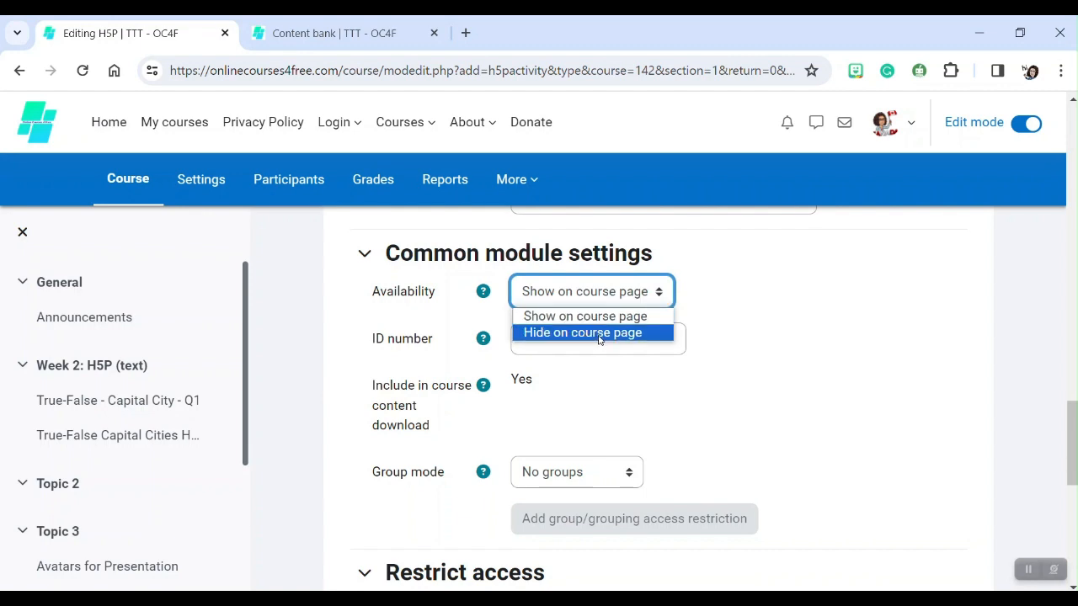
pyautogui.click(587, 295)
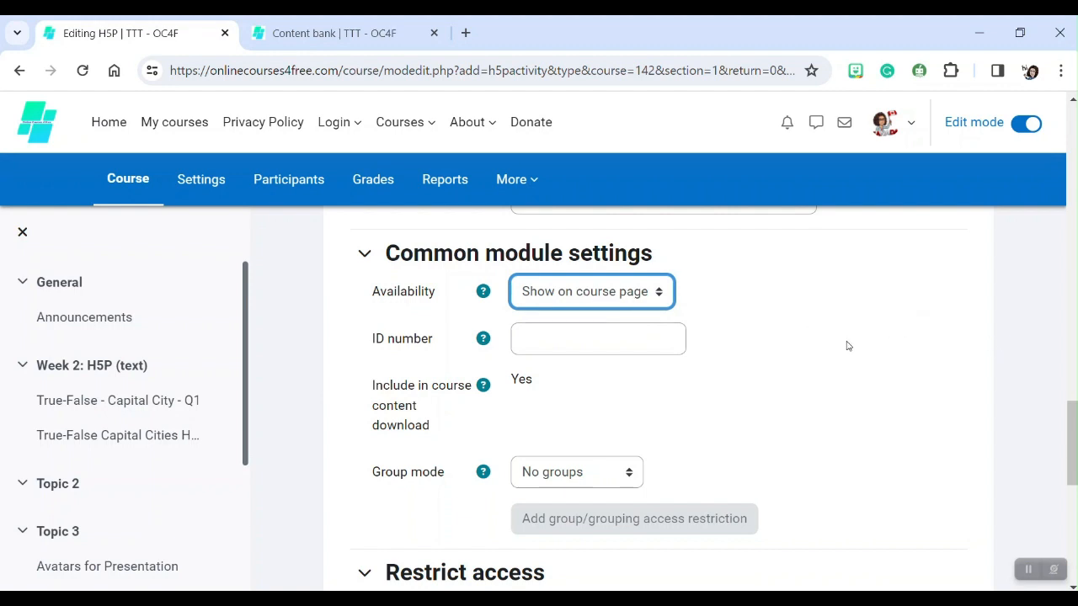
# Set the completion conditions to require receiving a passing grade.
pyautogui.scroll(-3, 848, 346)
pyautogui.scroll(2, 847, 347)
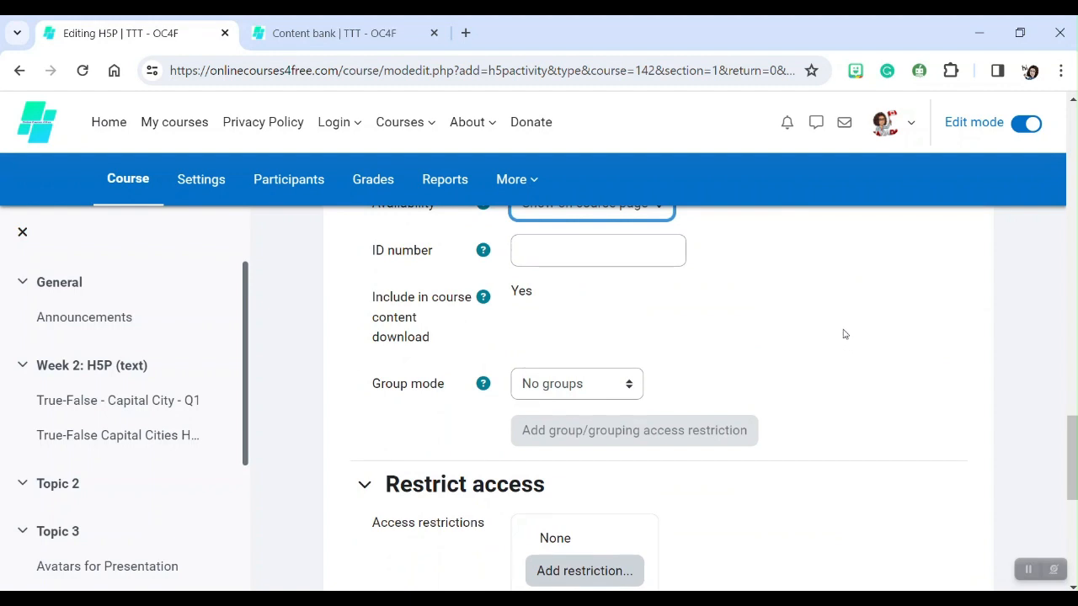
pyautogui.scroll(-1, 644, 321)
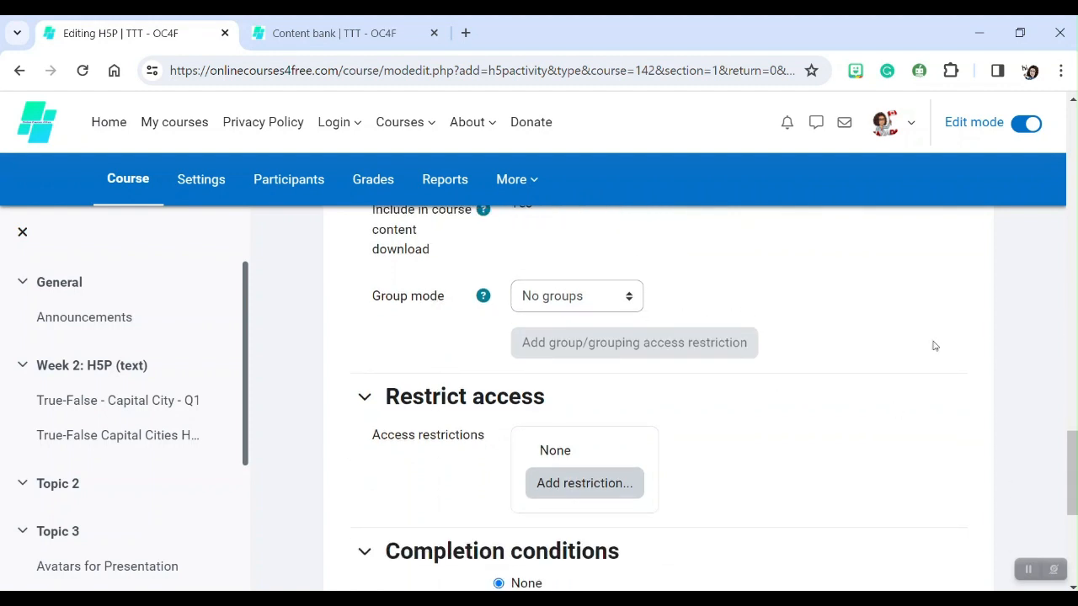
pyautogui.scroll(-1, 461, 349)
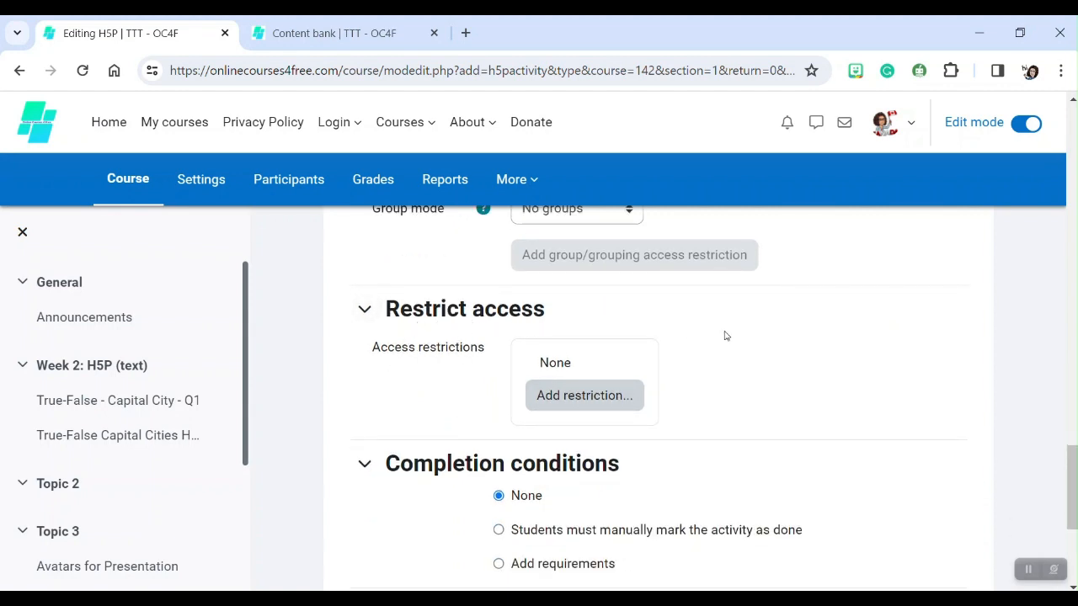
pyautogui.scroll(-2, 725, 334)
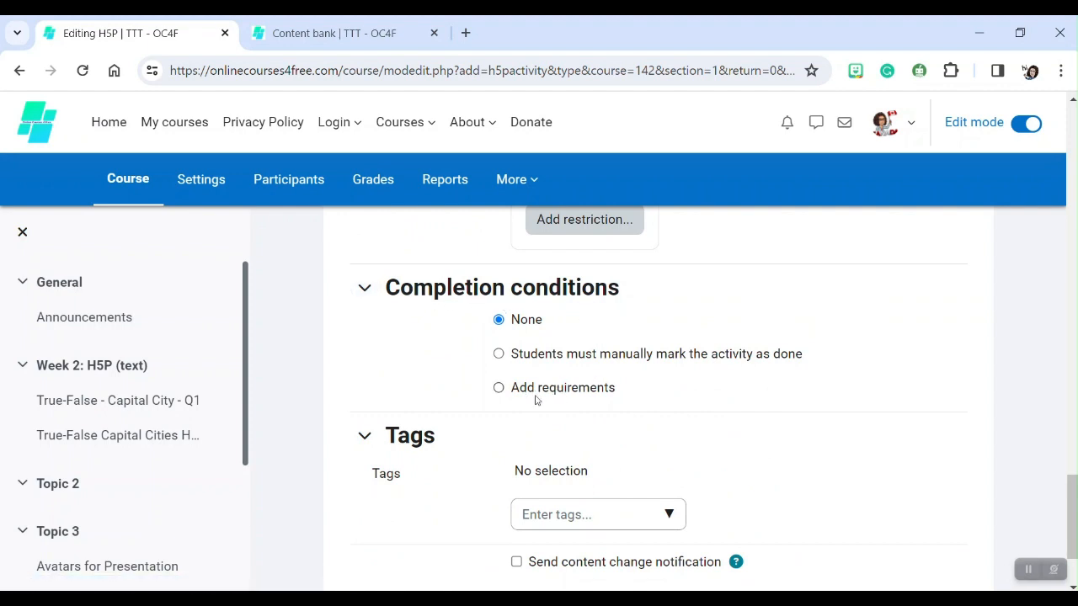
pyautogui.click(499, 389)
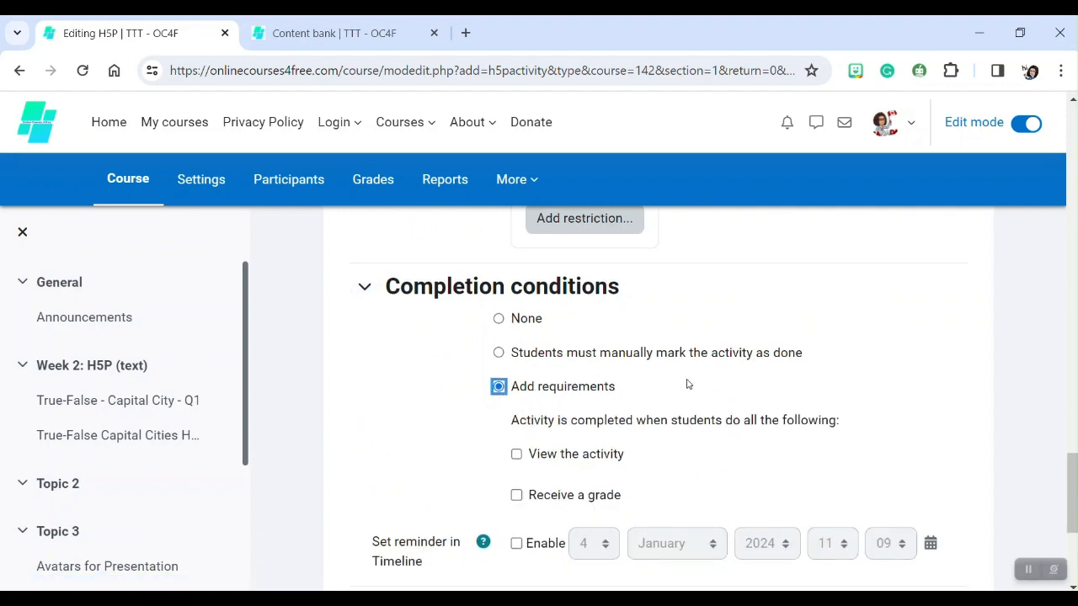
pyautogui.scroll(-2, 686, 383)
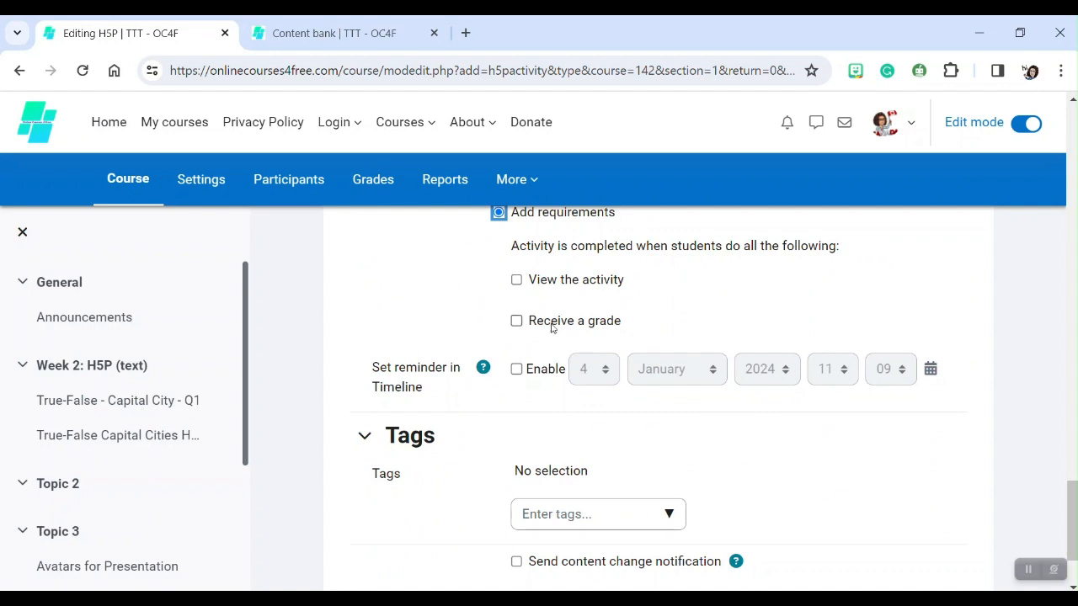
pyautogui.click(517, 322)
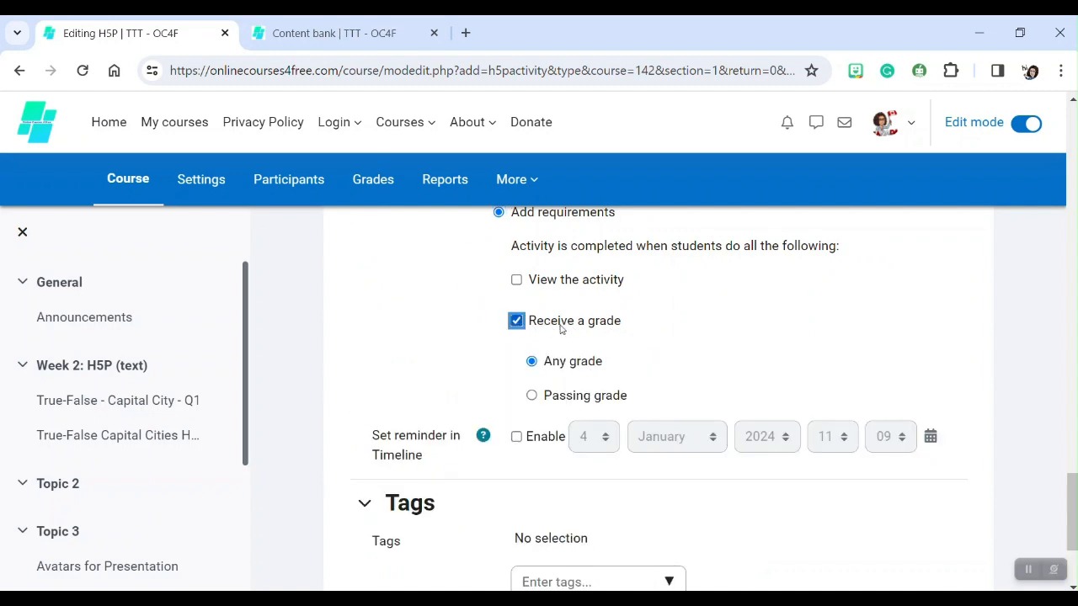
pyautogui.click(533, 396)
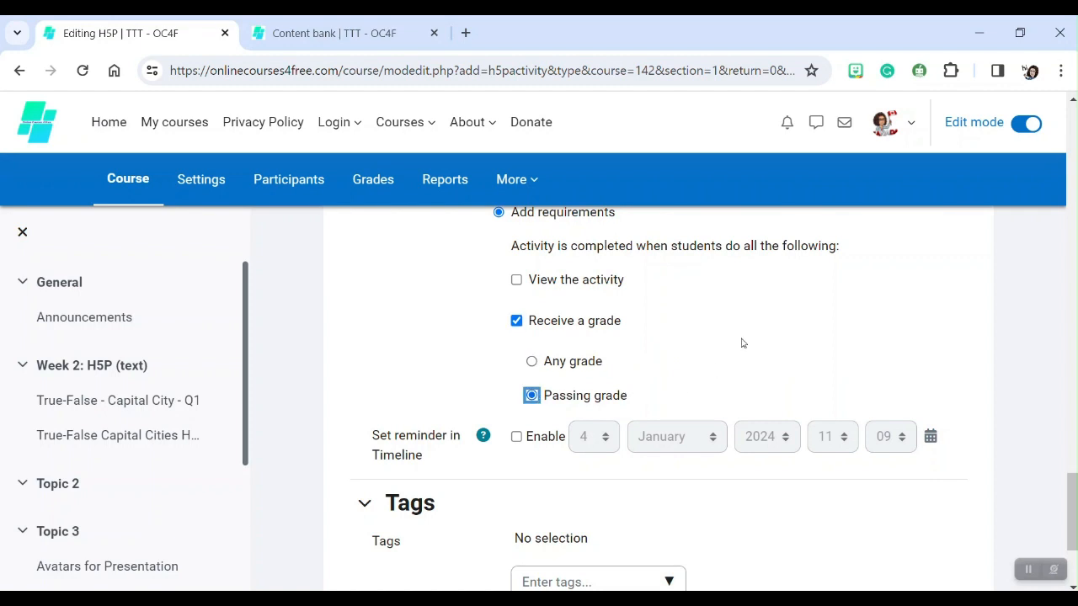
# Save the activity and display it.
pyautogui.scroll(-1, 744, 338)
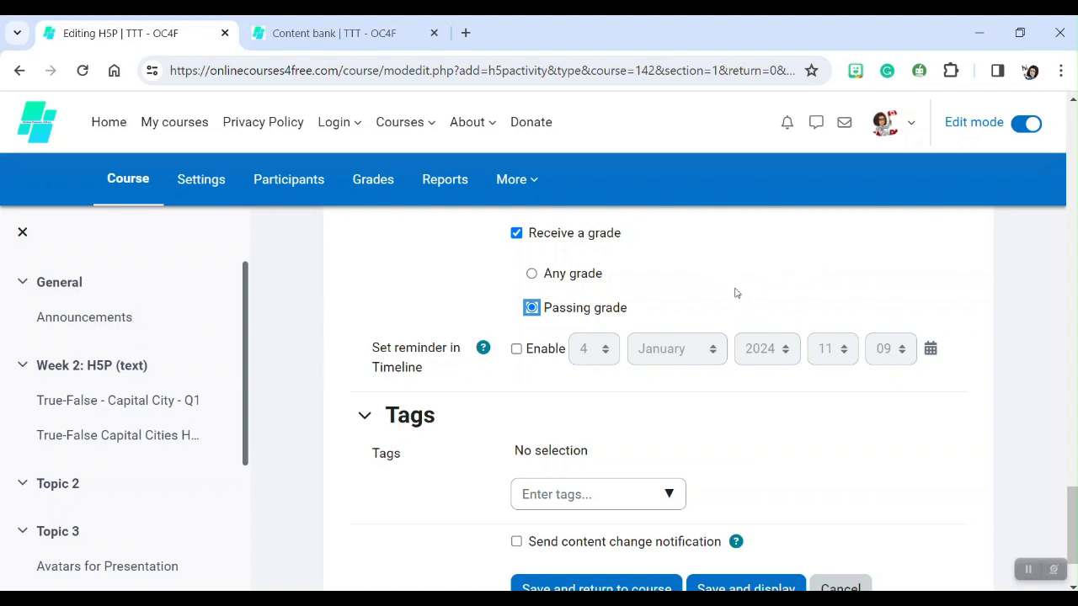
pyautogui.scroll(3, 736, 301)
pyautogui.scroll(-3, 735, 300)
pyautogui.scroll(-1, 735, 293)
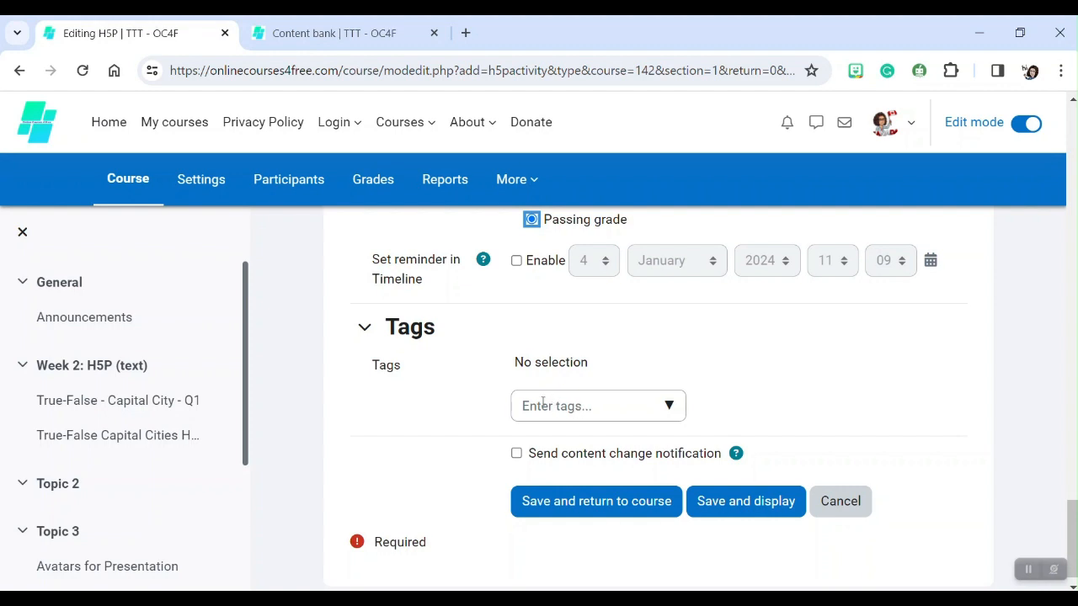
pyautogui.click(730, 512)
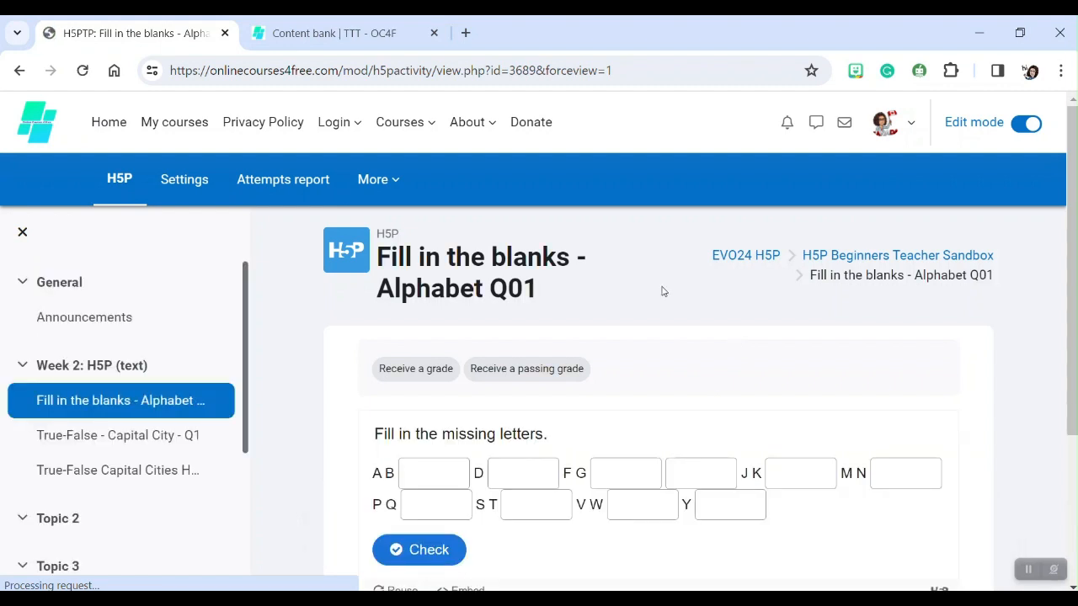
# Go to the Week 2 section and view the new activity's completion conditions.
pyautogui.scroll(-2, 510, 359)
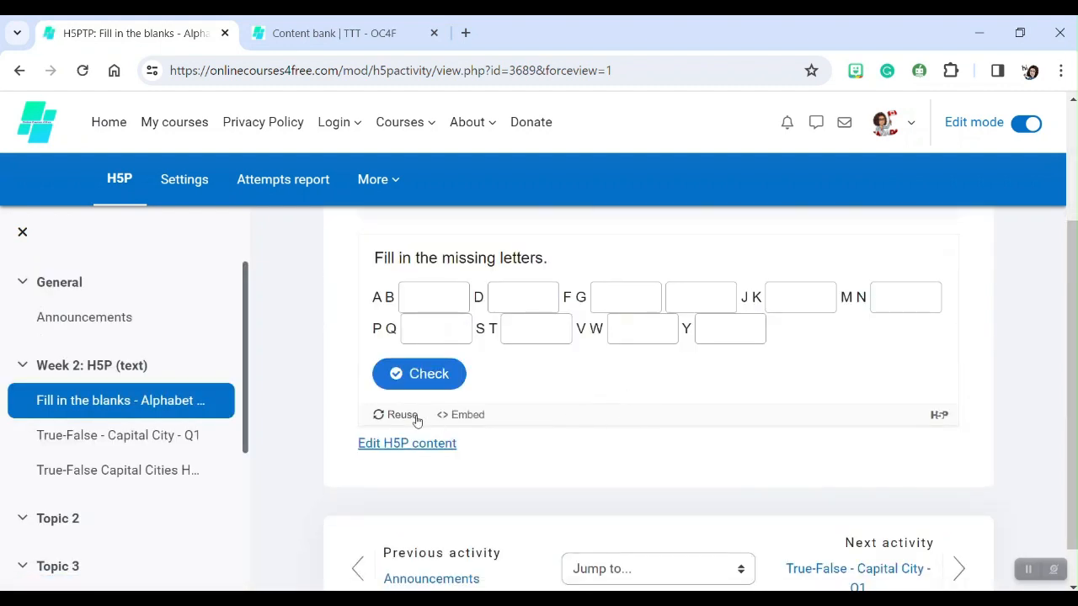
pyautogui.click(65, 375)
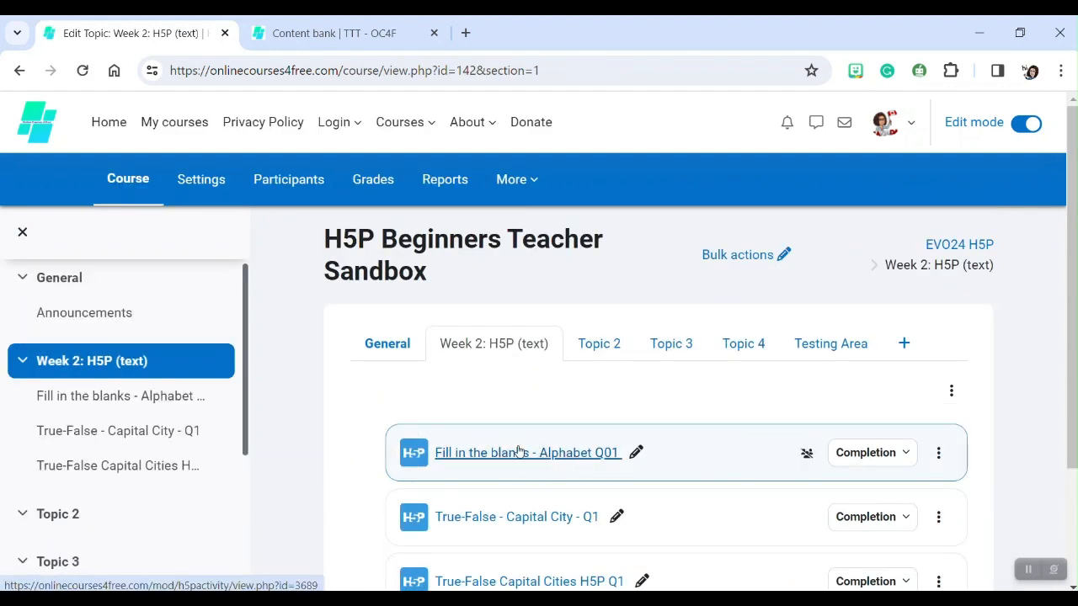
pyautogui.scroll(-1, 474, 376)
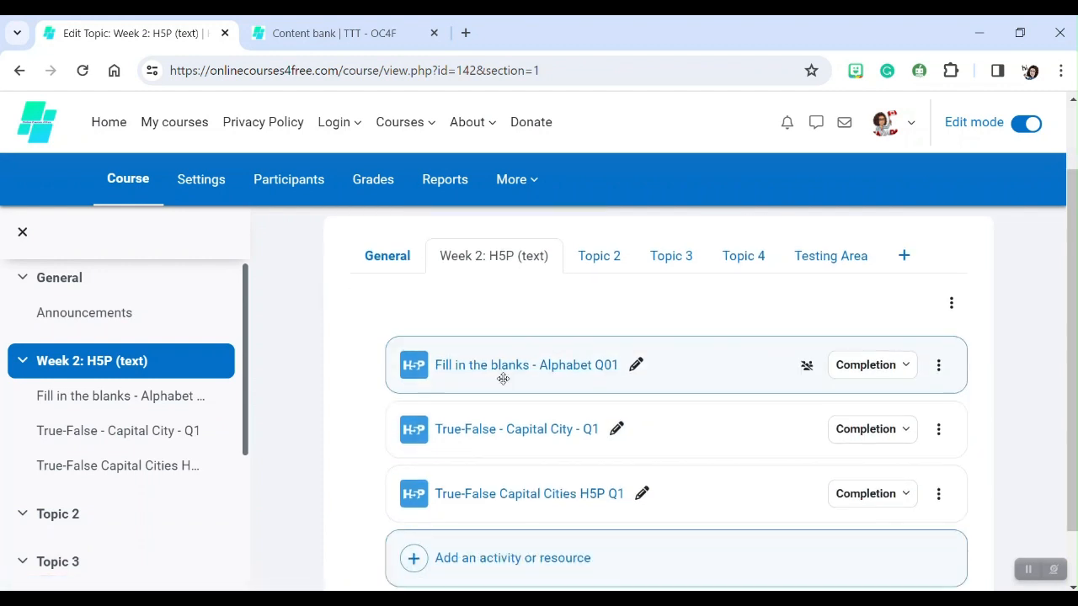
pyautogui.click(898, 374)
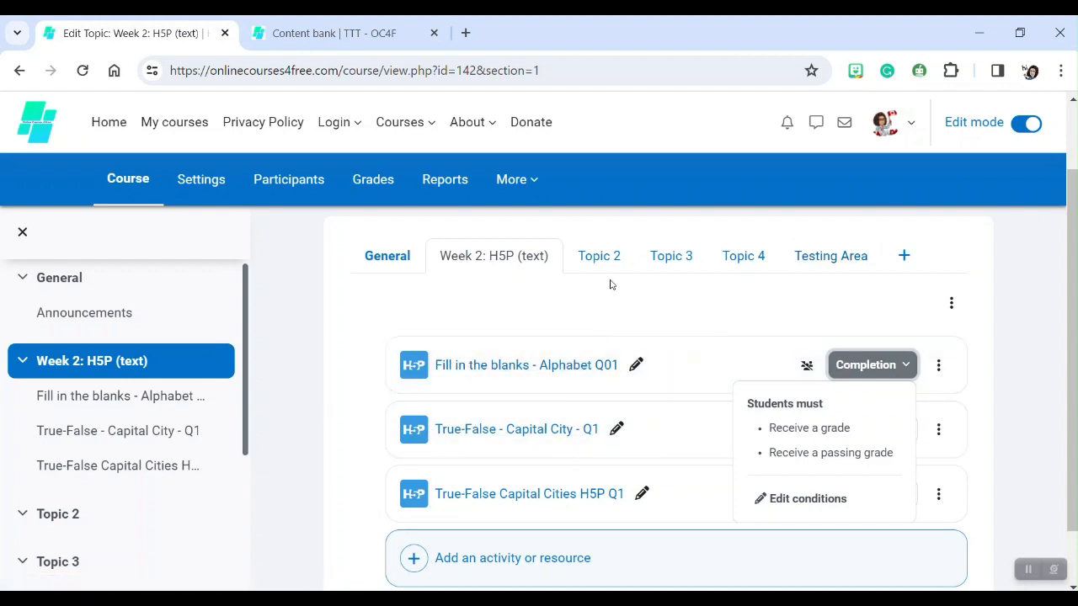
pyautogui.moveTo(696, 334)
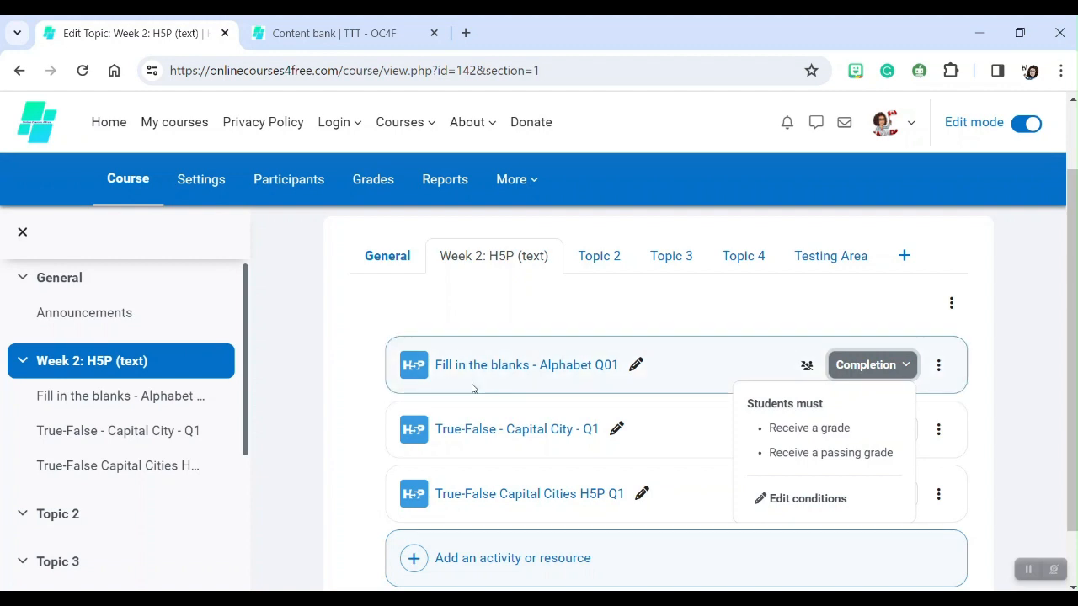
# Open the Fill in the blanks - Alphabet Q01 activity and check an attempt with the blanks left empty.
pyautogui.click(531, 367)
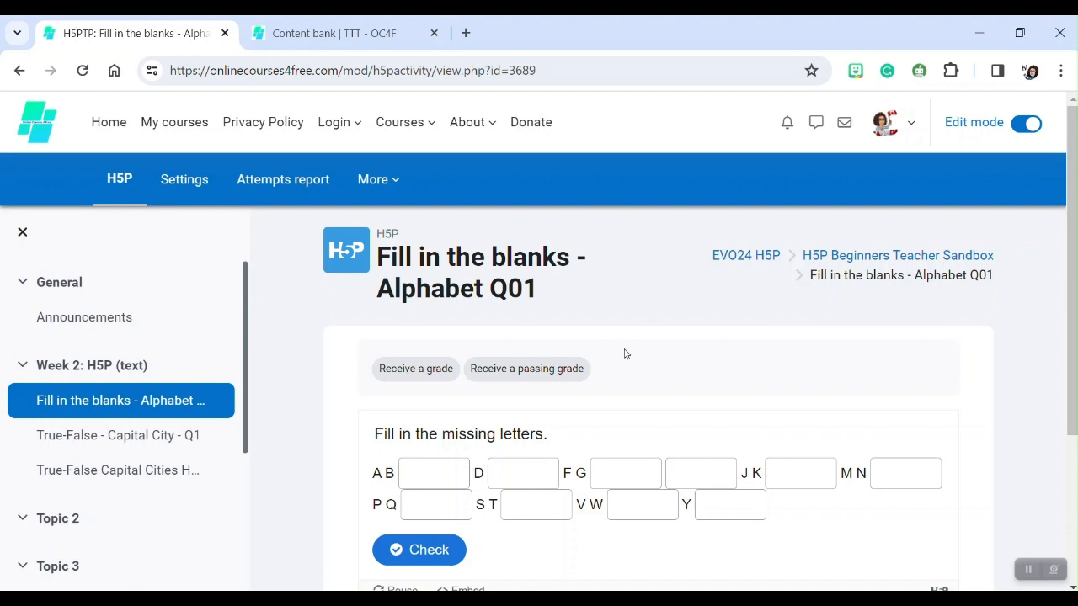
pyautogui.scroll(-2, 625, 354)
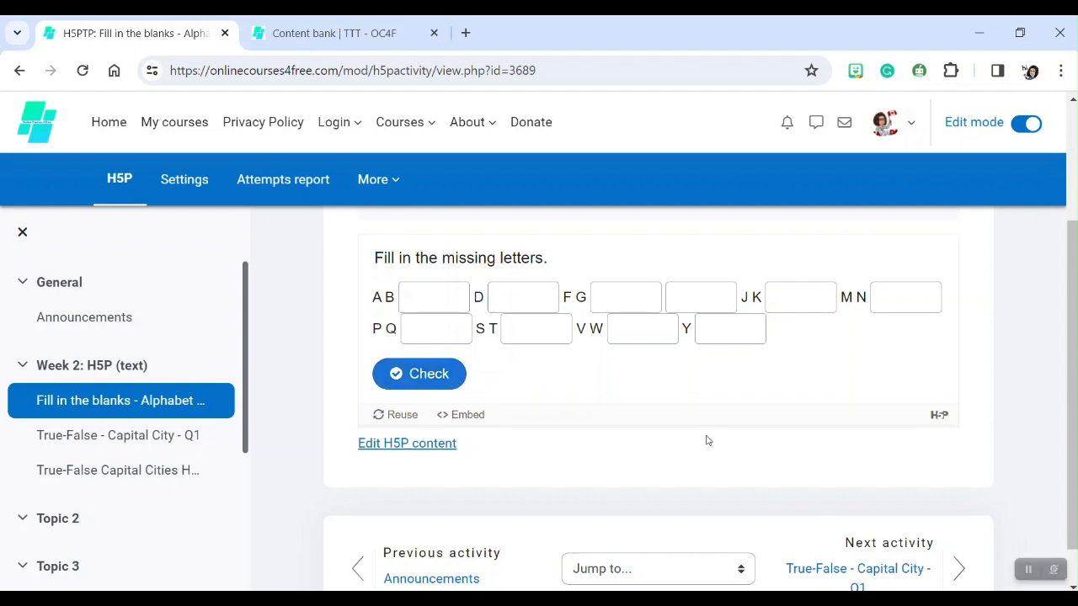
pyautogui.click(691, 299)
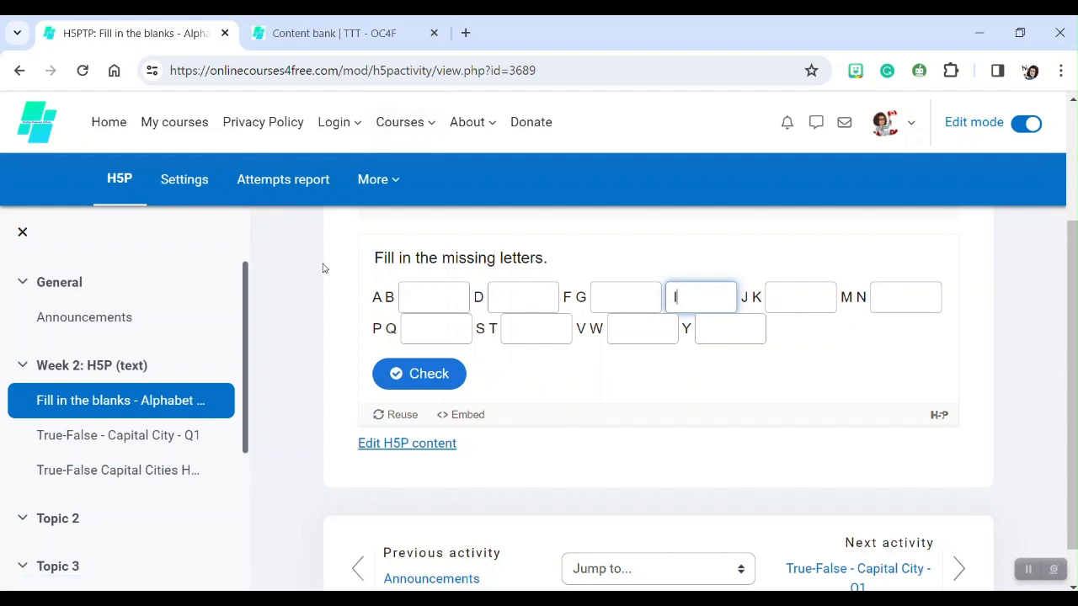
pyautogui.moveTo(379, 258); pyautogui.dragTo(565, 258)
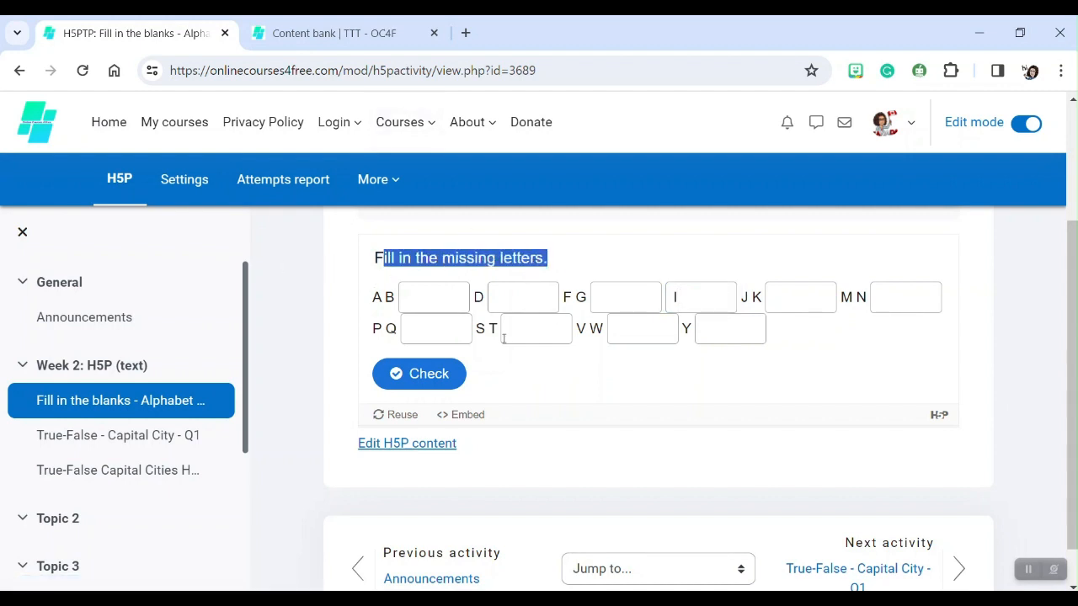
pyautogui.click(439, 377)
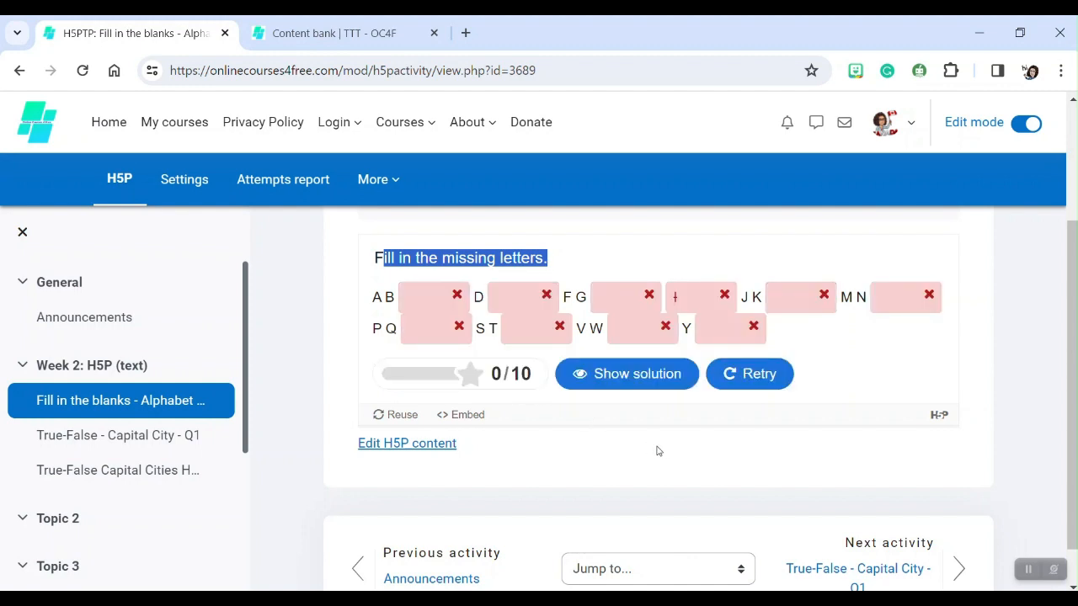
# Try to show the solution for the attempt and review the result feedback.
pyautogui.click(672, 302)
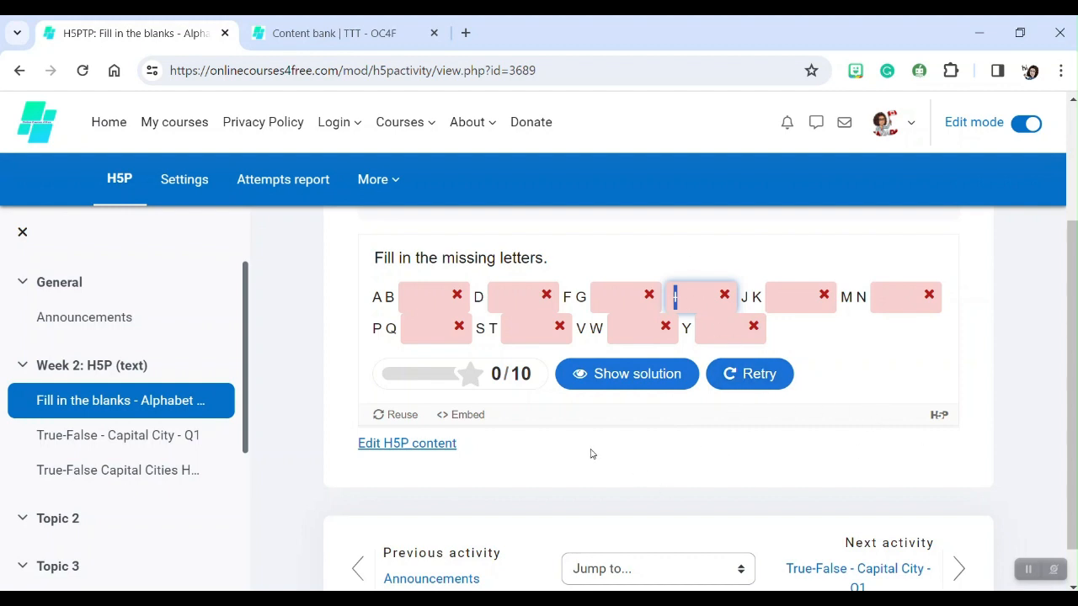
pyautogui.scroll(-1, 591, 454)
pyautogui.scroll(3, 590, 452)
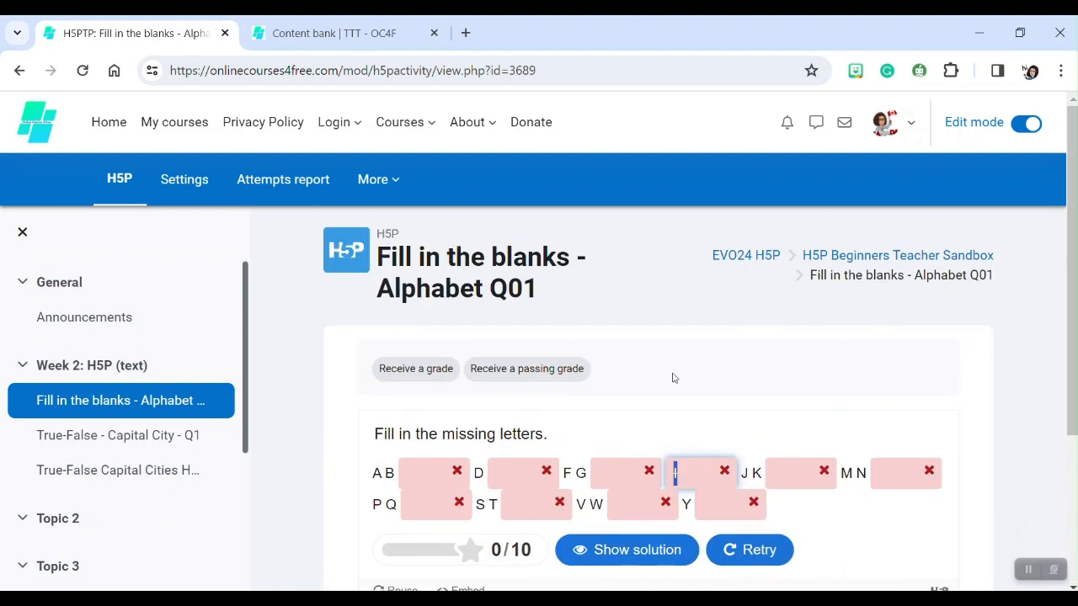
pyautogui.click(723, 474)
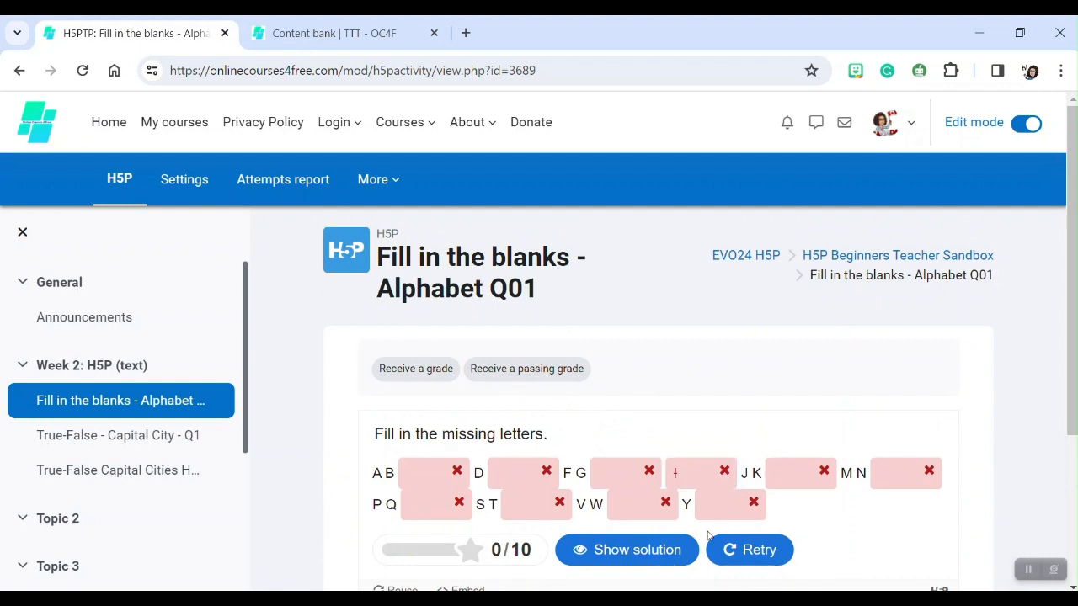
pyautogui.click(608, 556)
pyautogui.scroll(-2, 734, 427)
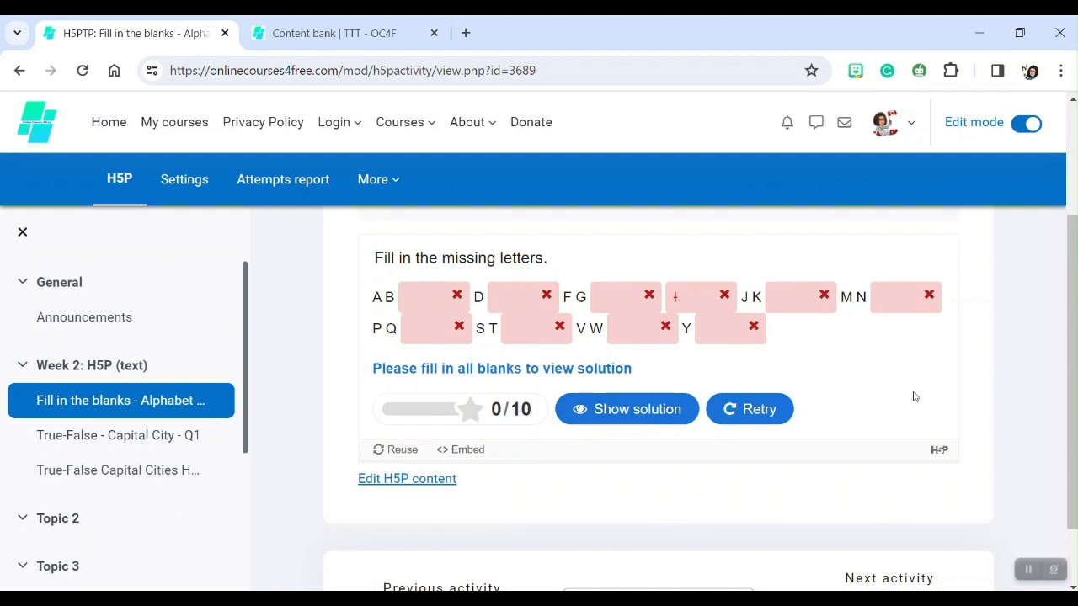
pyautogui.scroll(3, 940, 375)
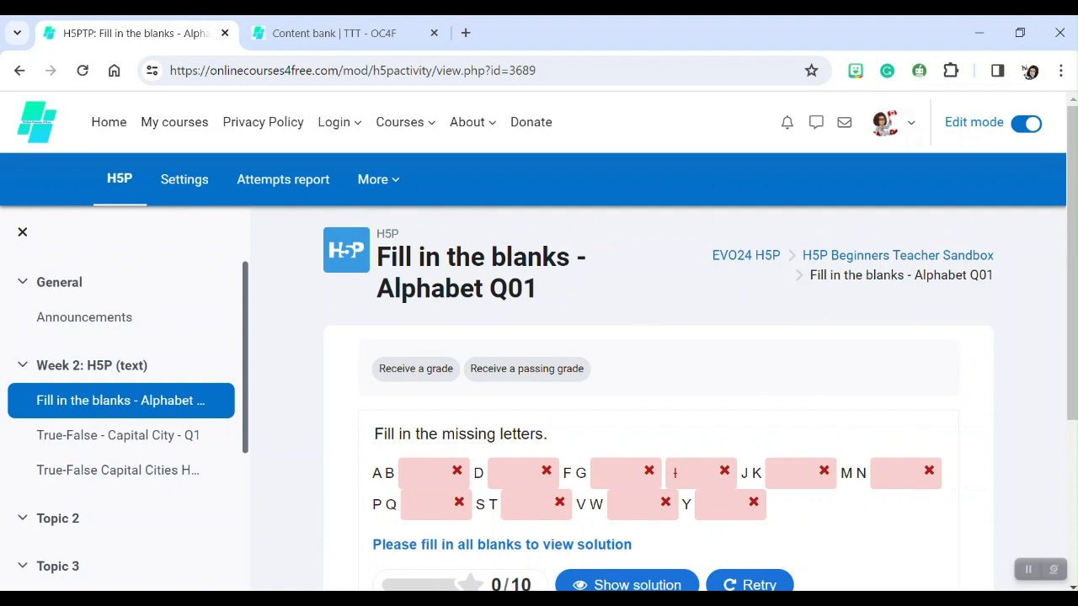
pyautogui.scroll(-2, 609, 489)
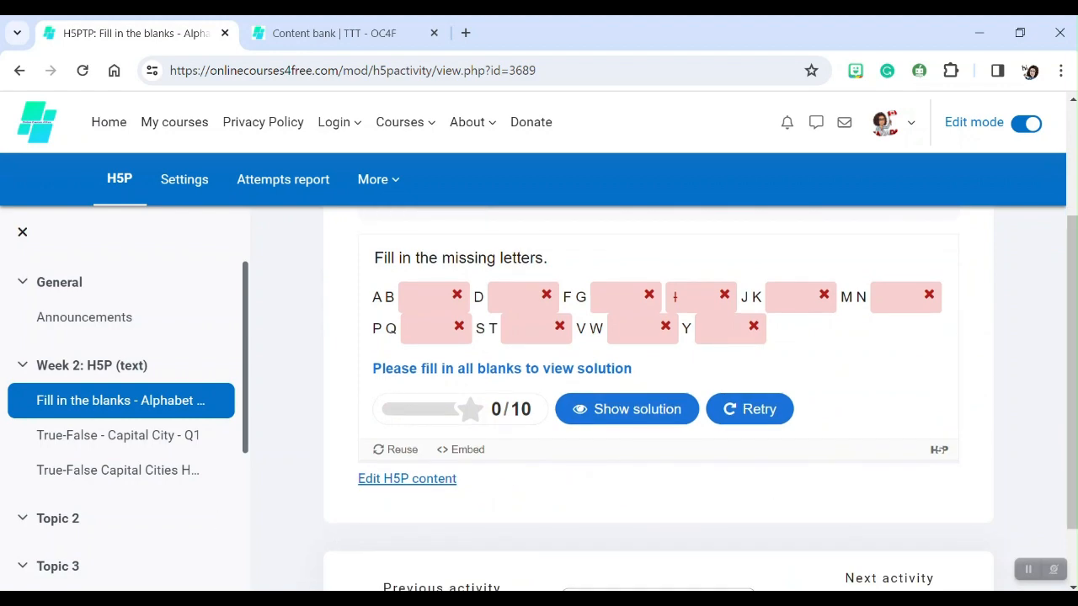